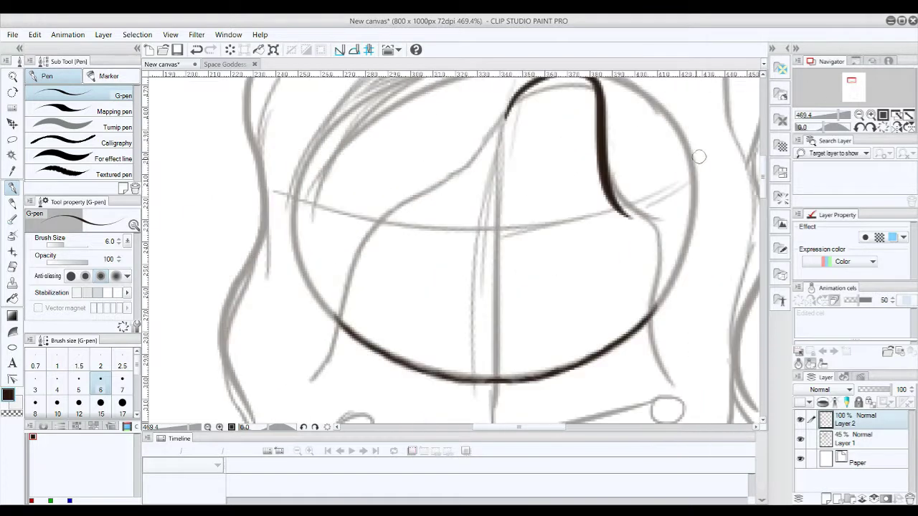
Step: Undo the last strokes and re-ink the two hair locks framing the face with the G-pen on Layer 2
click(194, 50)
click(194, 50)
mouse_move(492, 104)
mouse_down()
mouse_move(579, 164)
mouse_move(625, 236)
mouse_up()
click(194, 51)
mouse_move(487, 129)
mouse_down()
mouse_move(625, 168)
mouse_move(667, 256)
mouse_move(670, 369)
mouse_move(352, 278)
mouse_up()
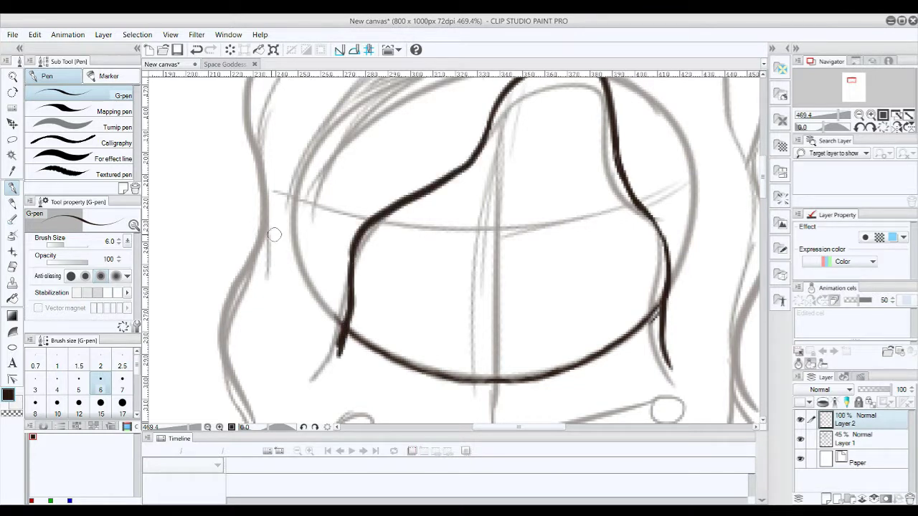
Step: Ink both sides of the neck and continue the lines along the shoulders to the tops of the arms
drag(545, 387, 581, 240)
drag(572, 234, 584, 271)
drag(491, 237, 481, 262)
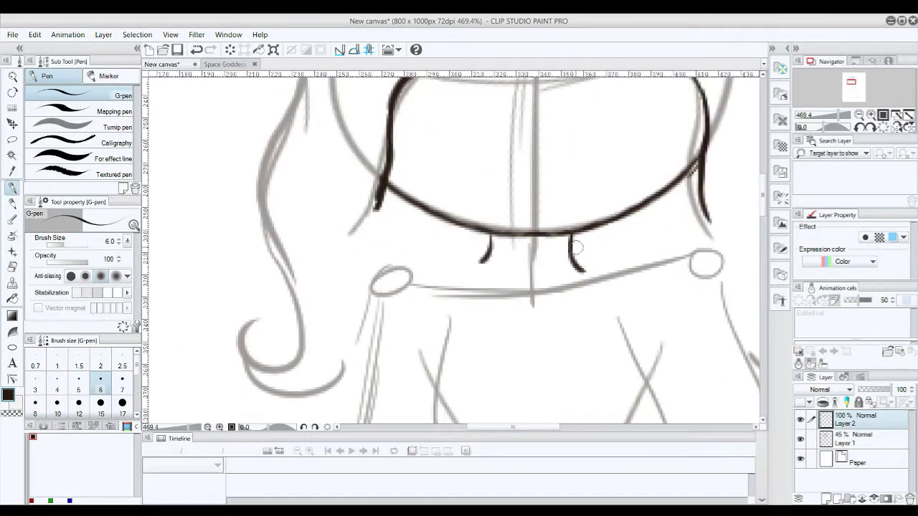
mouse_move(581, 269)
mouse_down()
mouse_move(717, 253)
mouse_move(724, 294)
mouse_up()
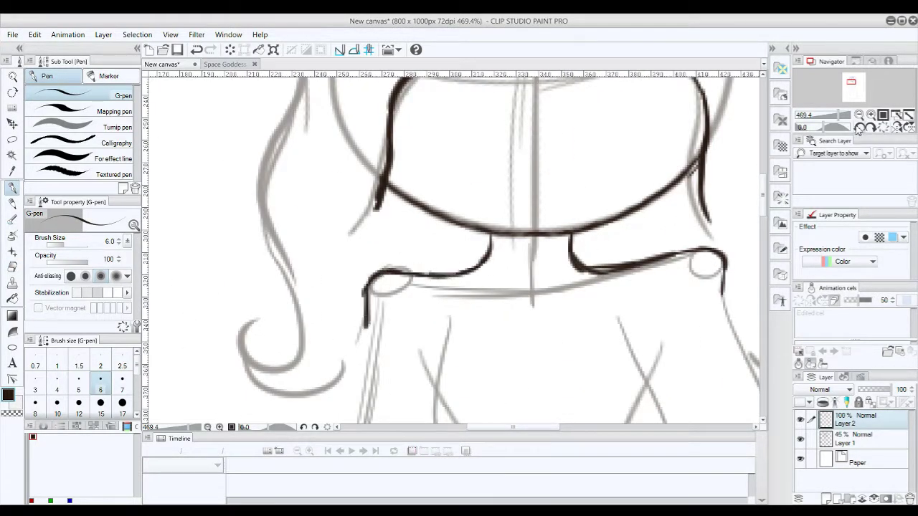
Step: Ink the bust's left curve, place a horizontally flipped copy on the opposite side, and merge it into Layer 2
scroll(531, 251, down, 4)
scroll(617, 157, up, 2)
drag(613, 114, 619, 161)
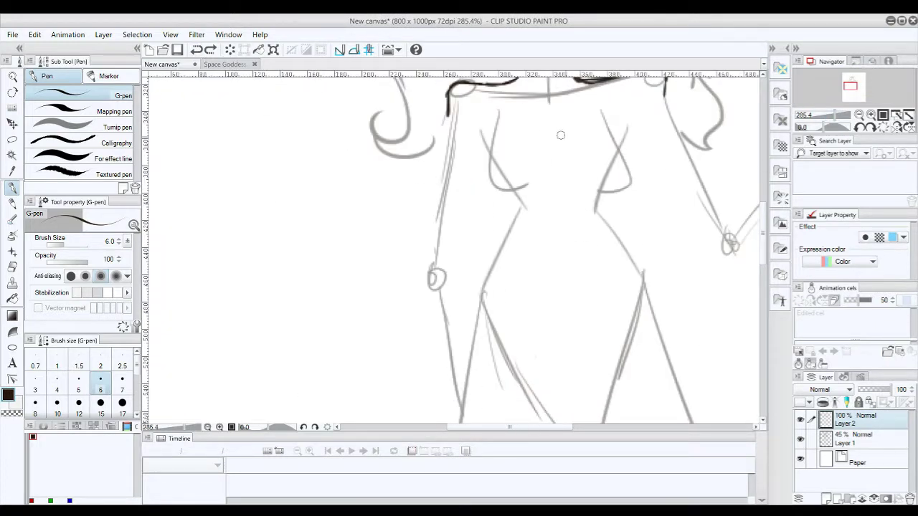
key(m)
mouse_move(477, 109)
mouse_down()
mouse_move(539, 205)
mouse_move(604, 175)
mouse_up()
key(ctrl+c)
key(ctrl+v)
key(ctrl+t)
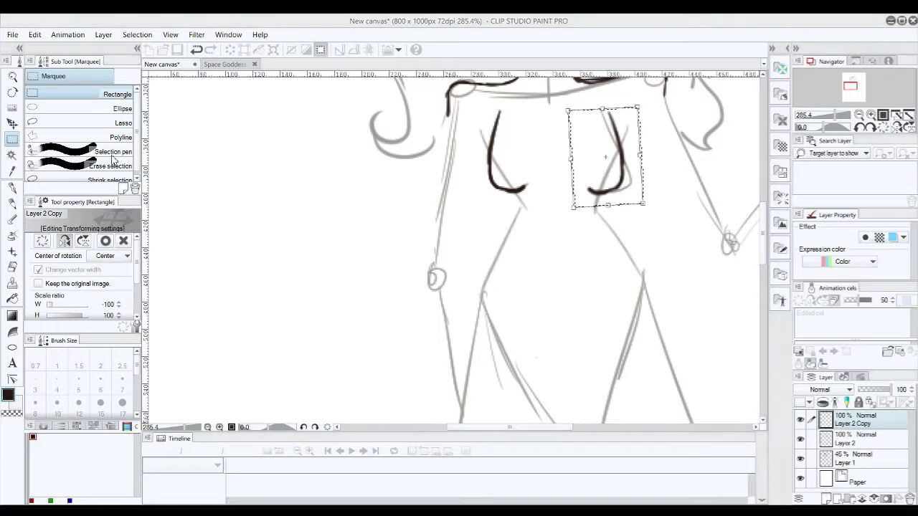
click(10, 185)
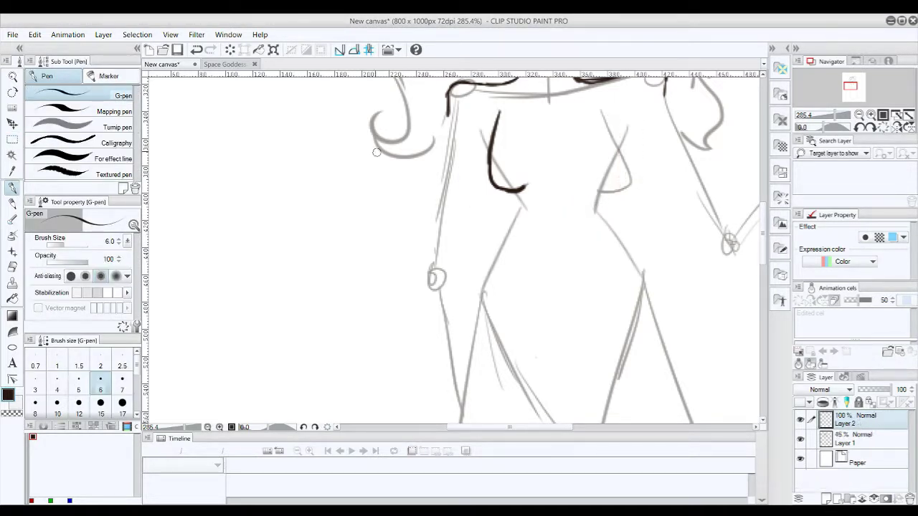
key(ctrl+t)
click(17, 189)
key(ctrl+e)
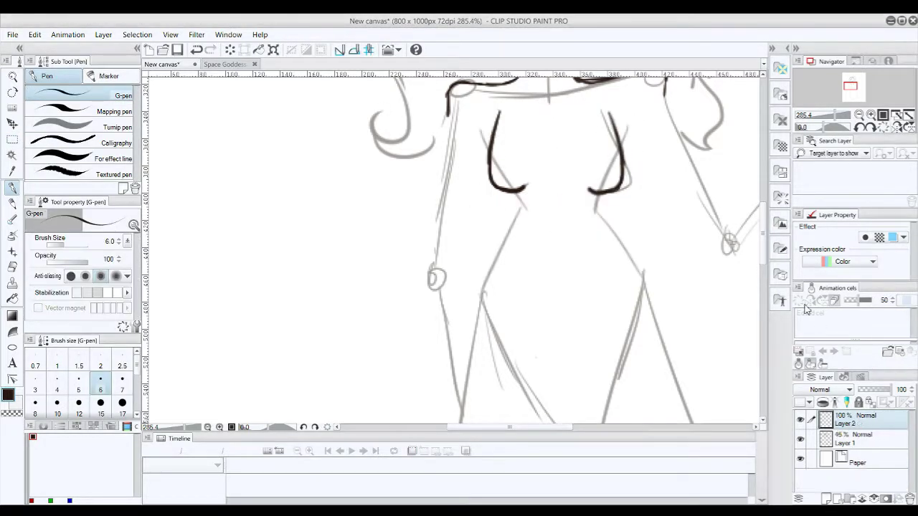
Step: Ink the waist and hip contours on both sides of the body, from under the bust to the skirt
key(ctrl+z)
drag(503, 247, 487, 282)
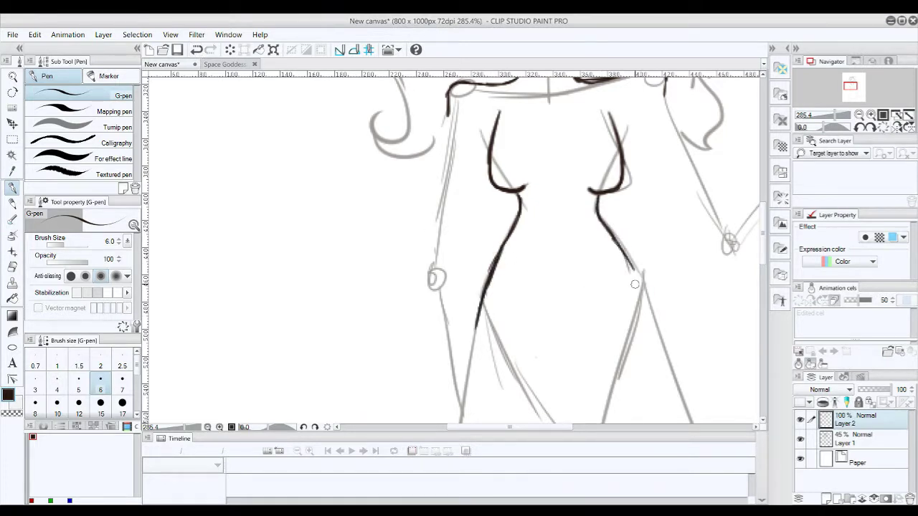
drag(635, 285, 653, 307)
scroll(543, 159, up, 2)
click(196, 51)
drag(532, 213, 585, 182)
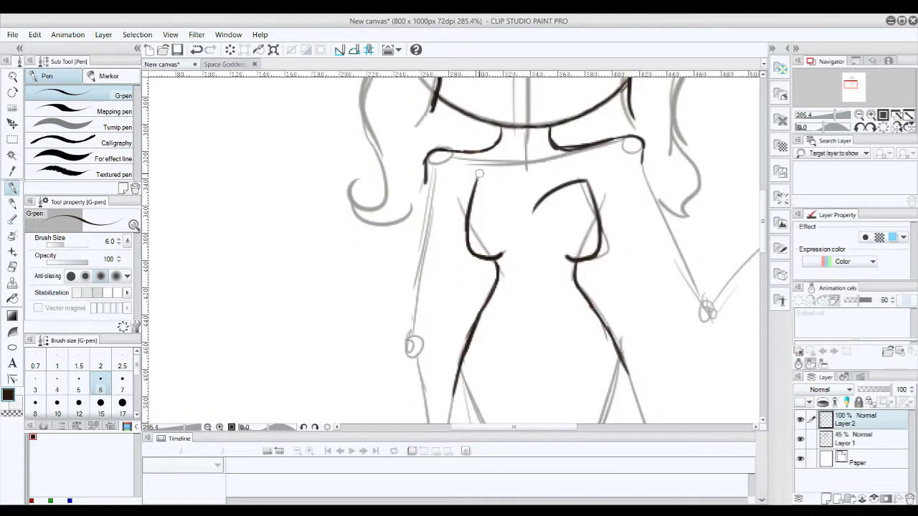
click(197, 50)
click(197, 50)
Step: Ink the bent arm resting at the figure's left hip, and undo the last neckline strokes
scroll(459, 244, down, 3)
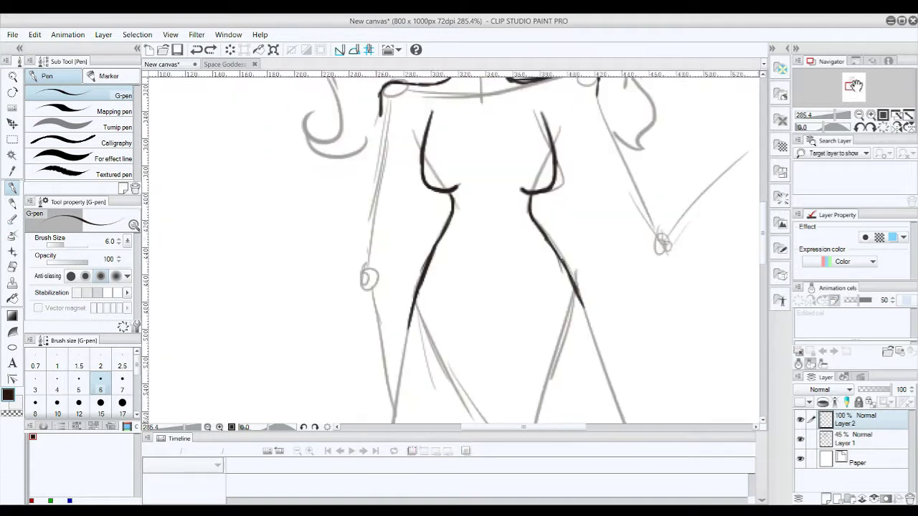
drag(472, 81, 462, 154)
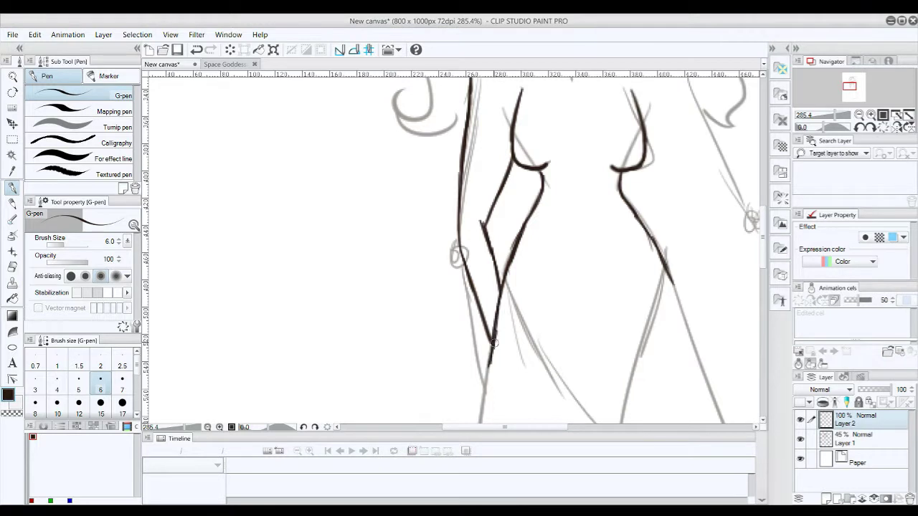
scroll(494, 342, up, 3)
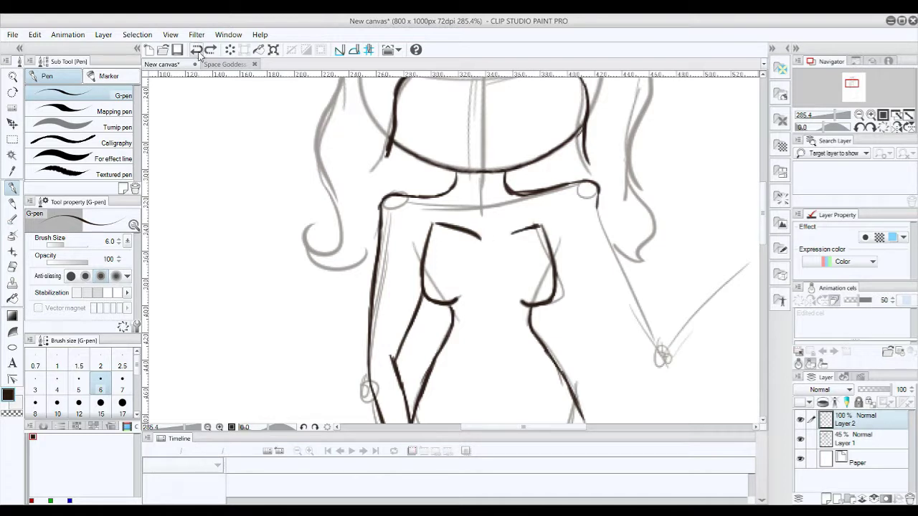
click(197, 54)
click(198, 54)
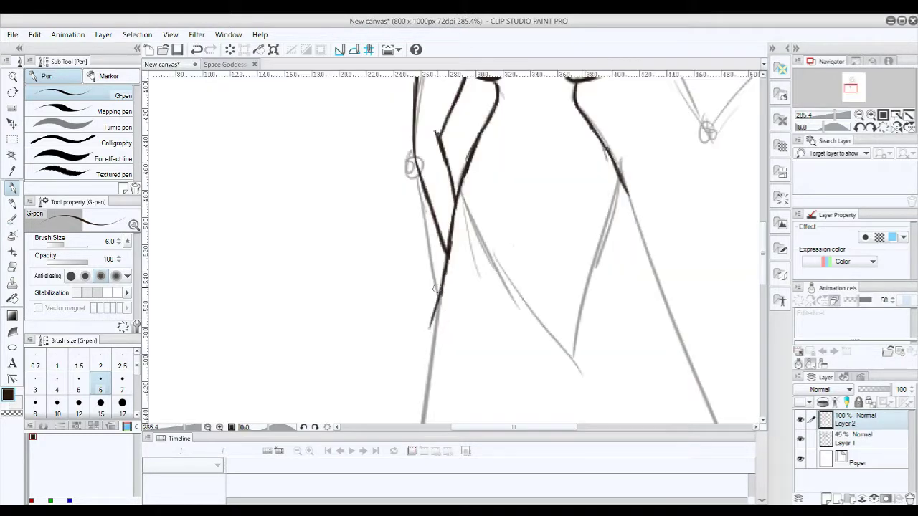
Step: Copy the inked upper part of the skirt's left edge and move the pasted copy down to extend the line
mouse_move(825, 115)
mouse_down()
mouse_move(835, 116)
mouse_move(823, 117)
mouse_up()
key(m)
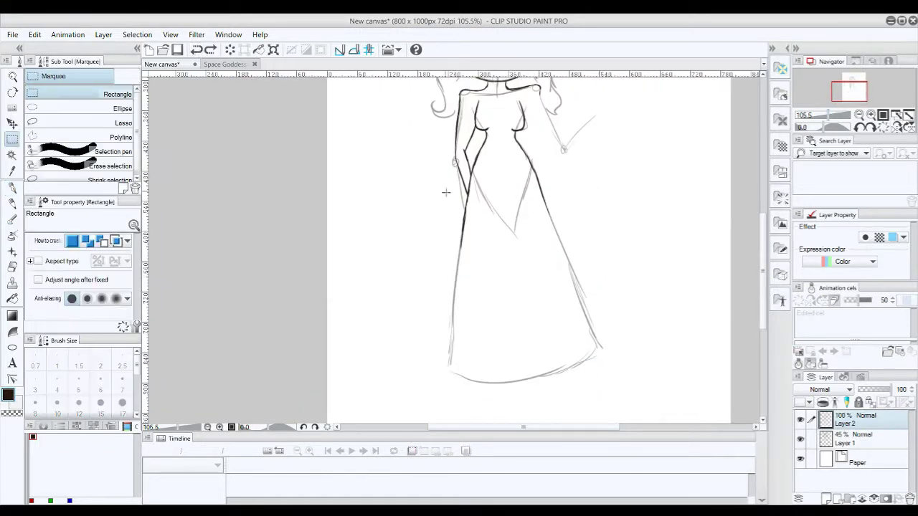
drag(450, 194, 482, 266)
key(ctrl+c)
key(ctrl+v)
key(ctrl+t)
drag(464, 230, 464, 265)
key(Return)
Step: Paste a second copy of the skirt edge segment, position it, deselect, and merge both copies into Layer 2
key(ctrl+v)
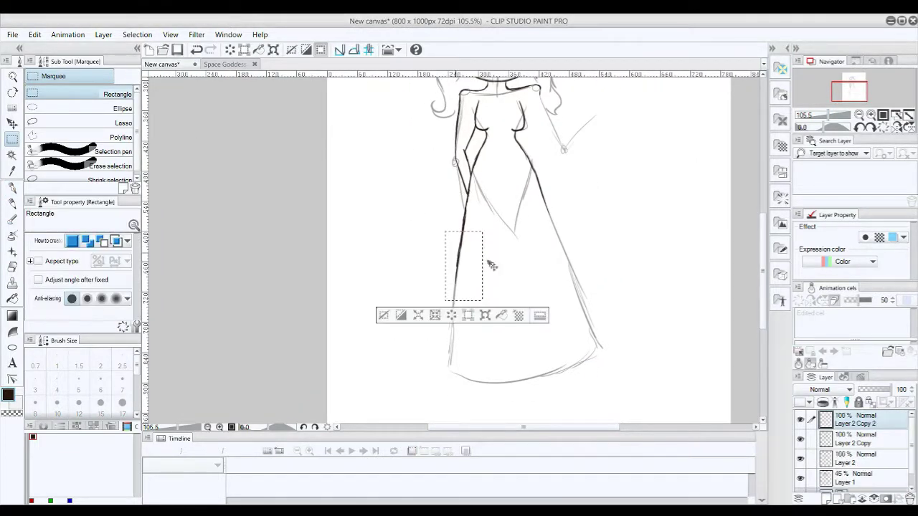
key(ctrl+t)
key(Return)
key(ctrl+d)
key(ctrl+e)
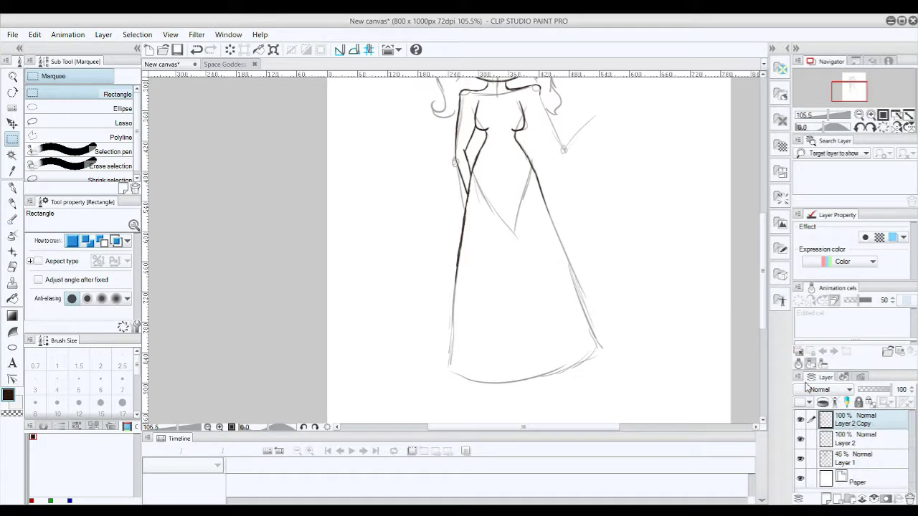
key(ctrl+e)
Step: Ink the skirt's left edge down to the hem and tidy the joined line with the Hard eraser and G-pen
scroll(395, 109, up, 3)
key(p)
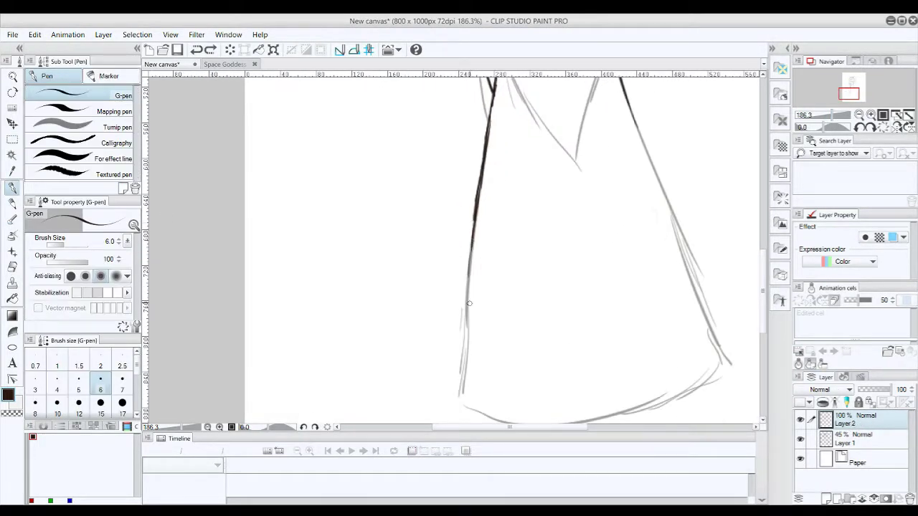
drag(540, 311, 396, 369)
key(e)
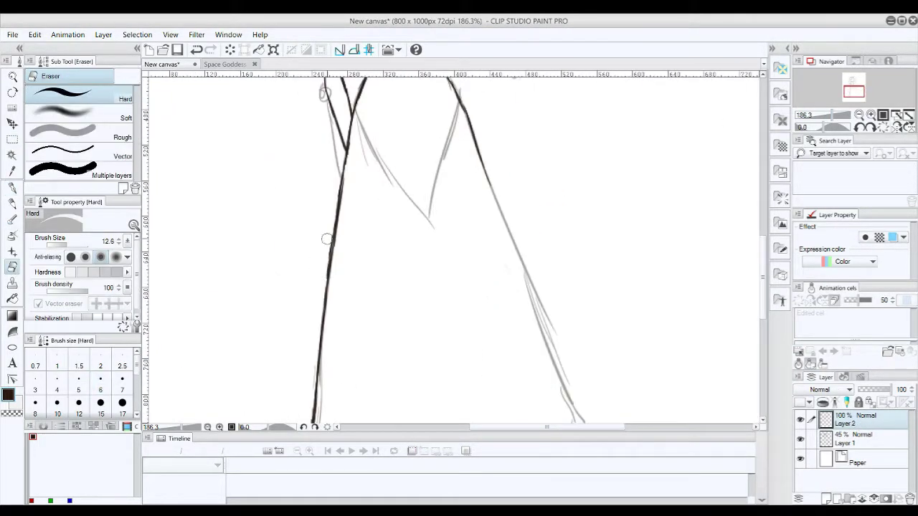
key(p)
drag(340, 229, 330, 267)
Step: Copy the skirt's left edge, flip it horizontally, rotate it onto the right side of the skirt, and merge it into Layer 2
scroll(452, 247, down, 3)
key(m)
drag(371, 205, 446, 409)
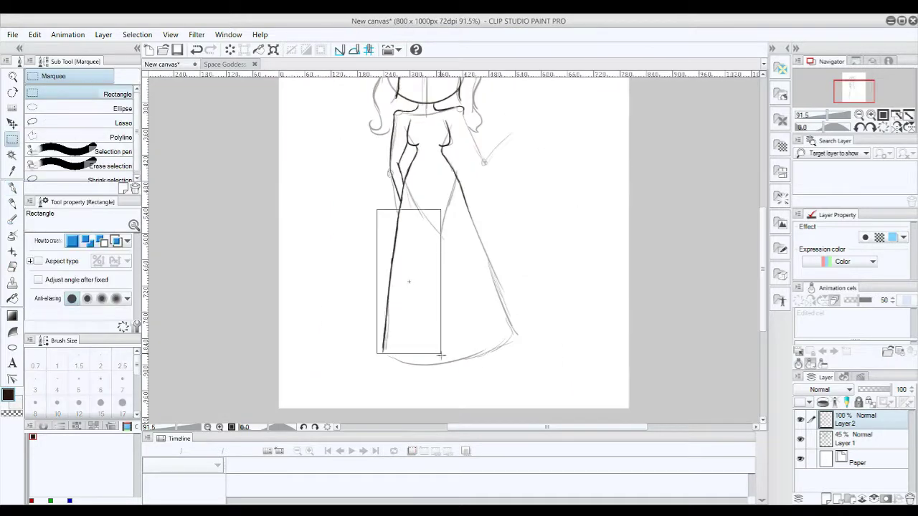
key(ctrl+c)
key(ctrl+v)
key(ctrl+t)
drag(303, 243, 532, 199)
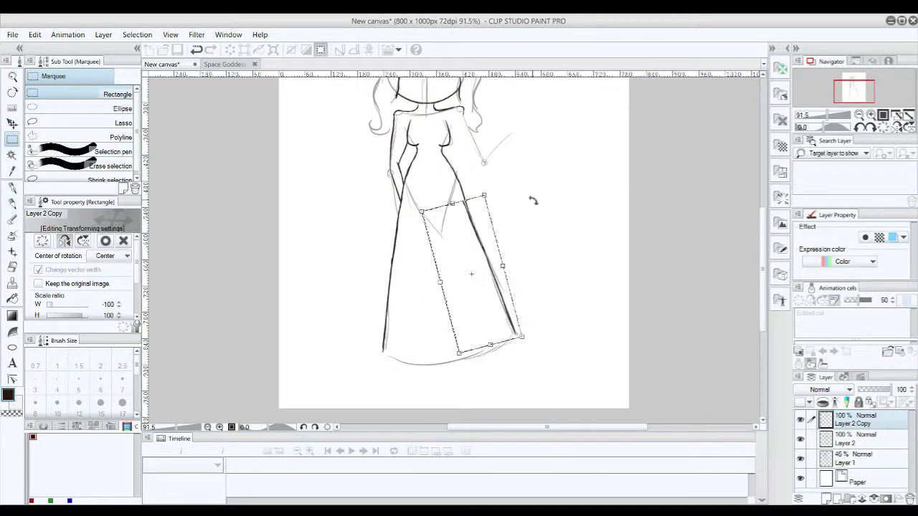
click(13, 140)
key(ctrl+e)
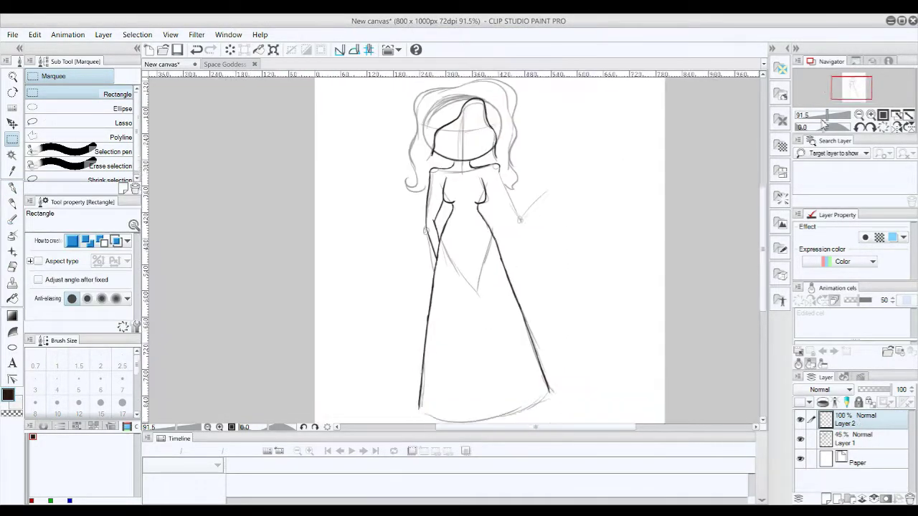
Step: Ink the outer hair on the left side from the crown down to the curled tip
scroll(295, 119, up, 5)
key(p)
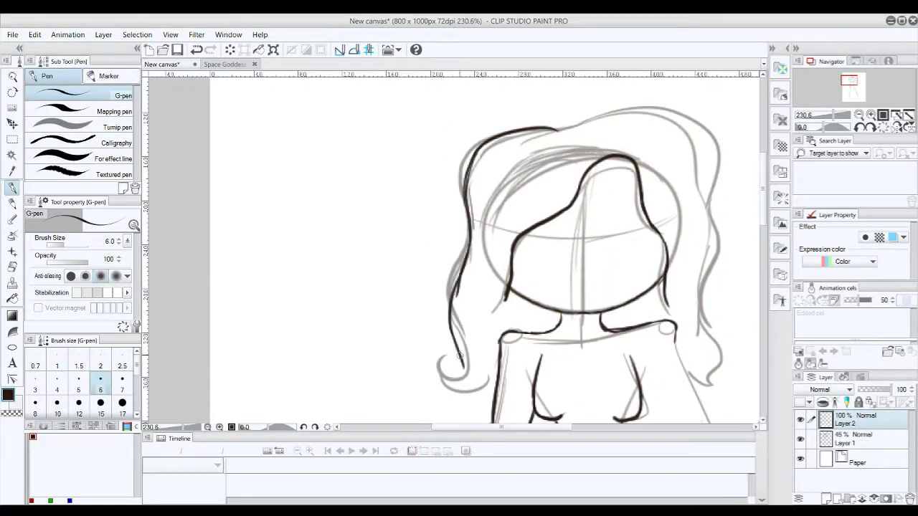
scroll(836, 122, up, 3)
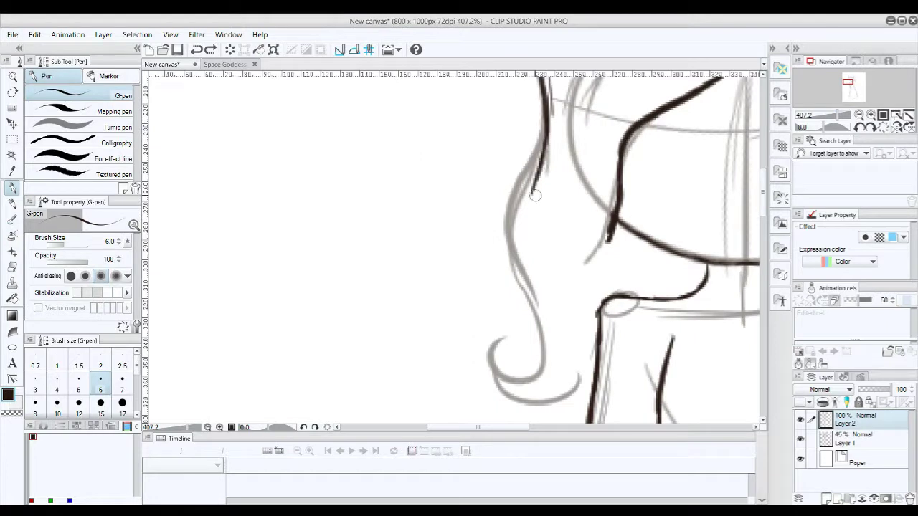
mouse_move(536, 195)
mouse_down()
mouse_move(530, 283)
mouse_move(541, 355)
mouse_up()
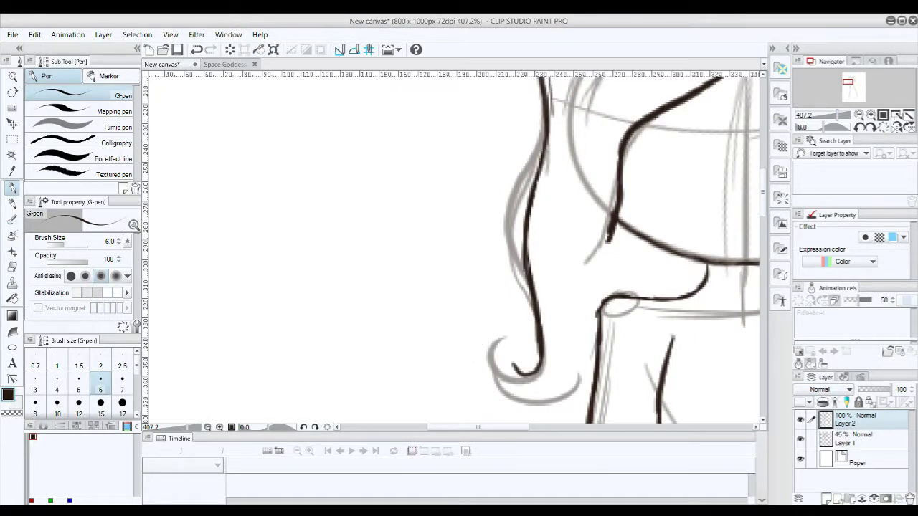
drag(518, 361, 573, 381)
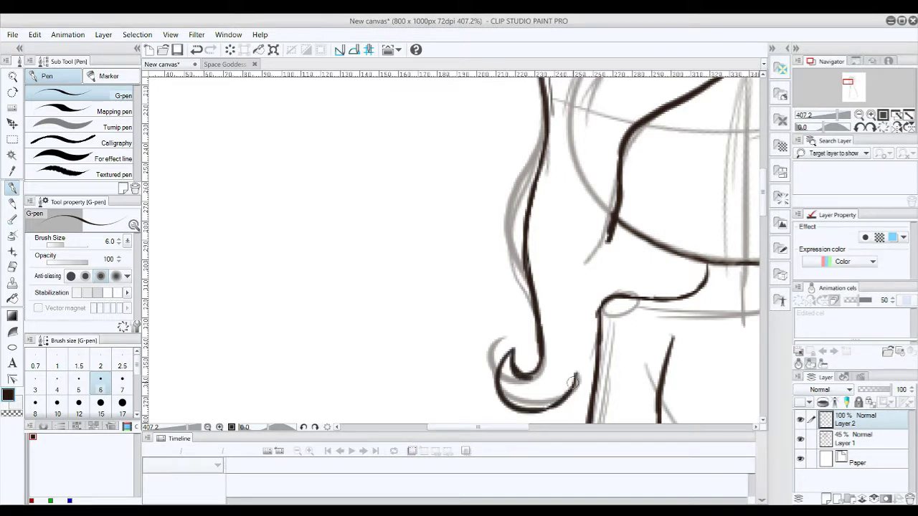
Step: Select the inked right edge of the skirt and transform it inward so the skirt is narrower
mouse_move(578, 244)
mouse_down()
mouse_move(667, 272)
mouse_move(731, 244)
mouse_up()
drag(745, 183, 617, 159)
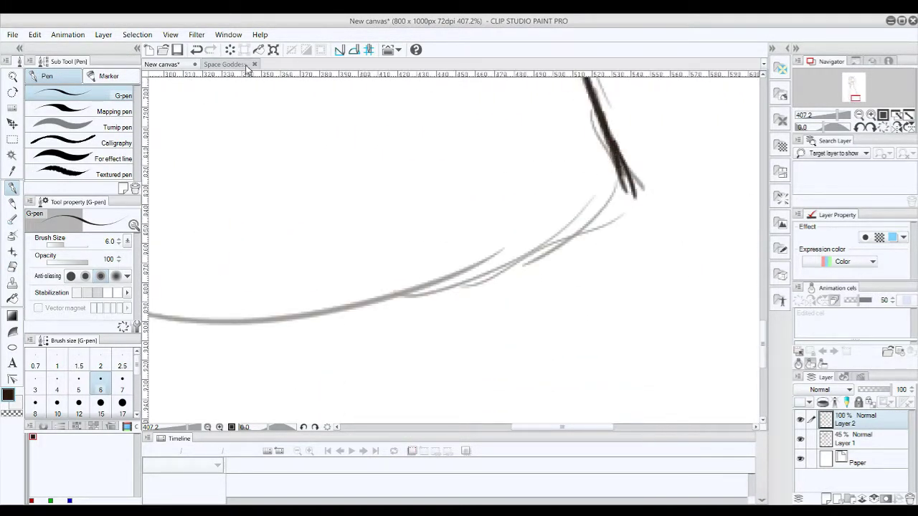
scroll(459, 251, down, 8)
key(m)
drag(439, 115, 537, 278)
key(ctrl+t)
drag(557, 144, 503, 188)
key(Return)
Step: Ink the left curve of the overskirt opening, sweeping from the middle of the skirt toward its left edge
scroll(853, 93, up, 2)
mouse_move(854, 97)
mouse_down()
mouse_move(847, 87)
mouse_move(861, 89)
mouse_up()
scroll(847, 86, up, 2)
key(p)
scroll(599, 209, down, 5)
drag(524, 203, 528, 178)
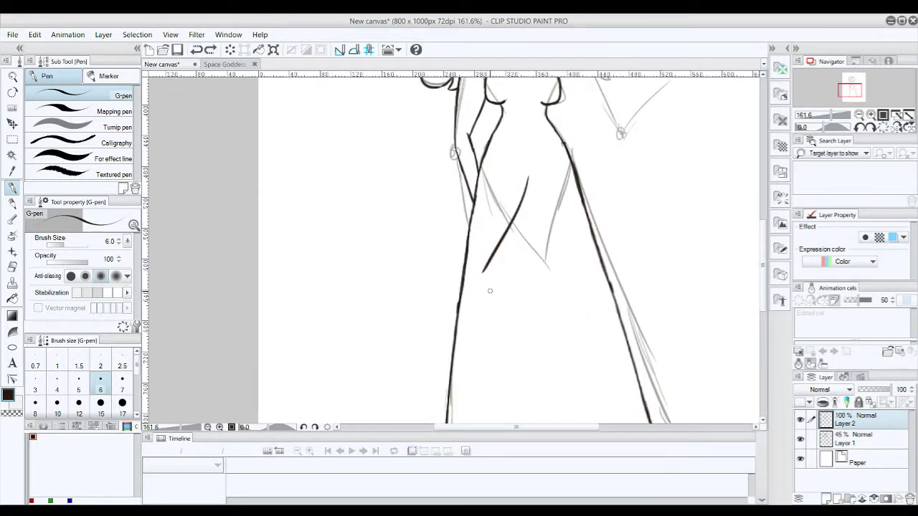
Step: Ink the heart-shaped neckline of the dress and the top outline of the hair on the right side
mouse_move(832, 115)
mouse_down()
mouse_move(813, 115)
mouse_move(847, 115)
mouse_move(830, 116)
mouse_up()
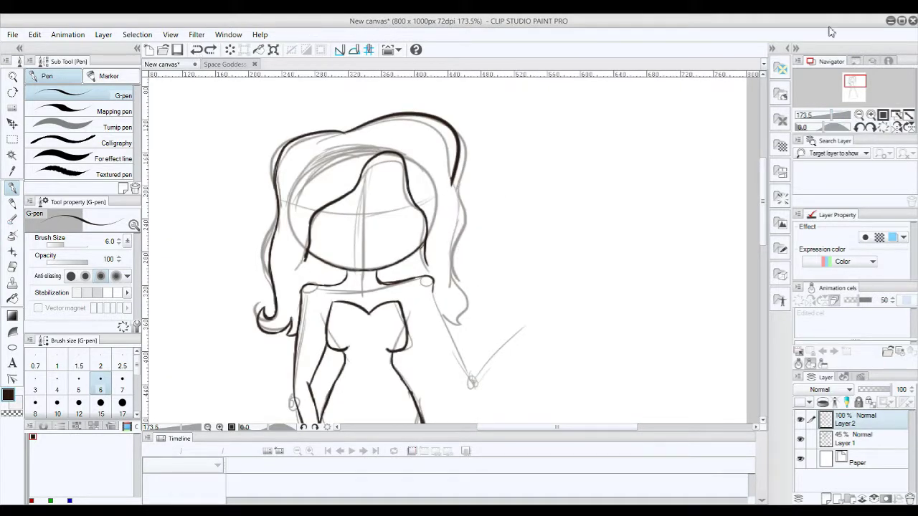
scroll(293, 351, up, 5)
drag(542, 114, 692, 131)
scroll(621, 138, down, 10)
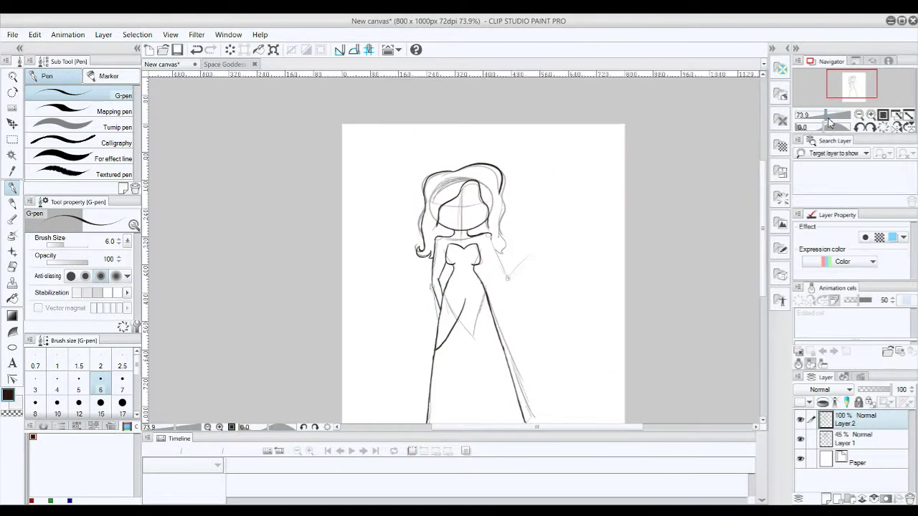
Step: Ink the right curve of the overskirt opening so that it meets the left curve in a peak
scroll(490, 273, up, 7)
drag(328, 347, 549, 213)
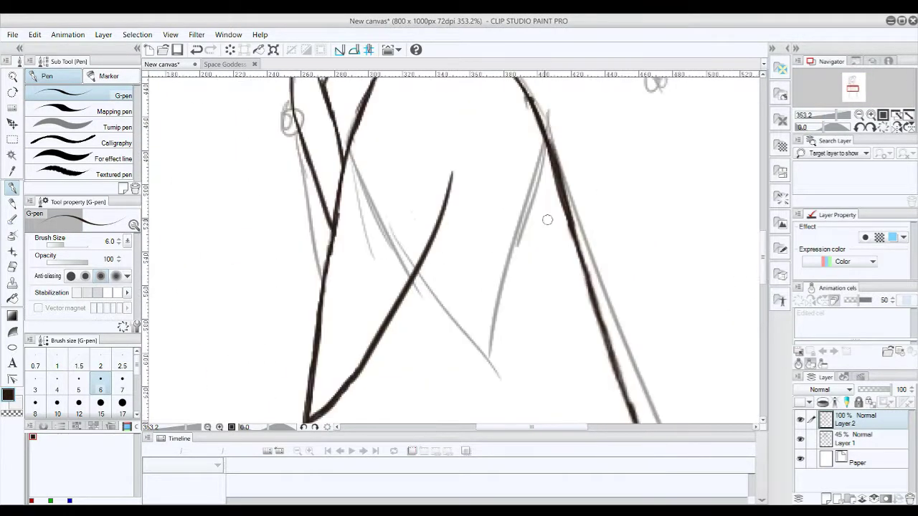
mouse_move(459, 174)
mouse_down()
mouse_move(538, 323)
mouse_move(618, 387)
mouse_move(511, 418)
mouse_move(502, 179)
mouse_up()
scroll(510, 421, down, 1)
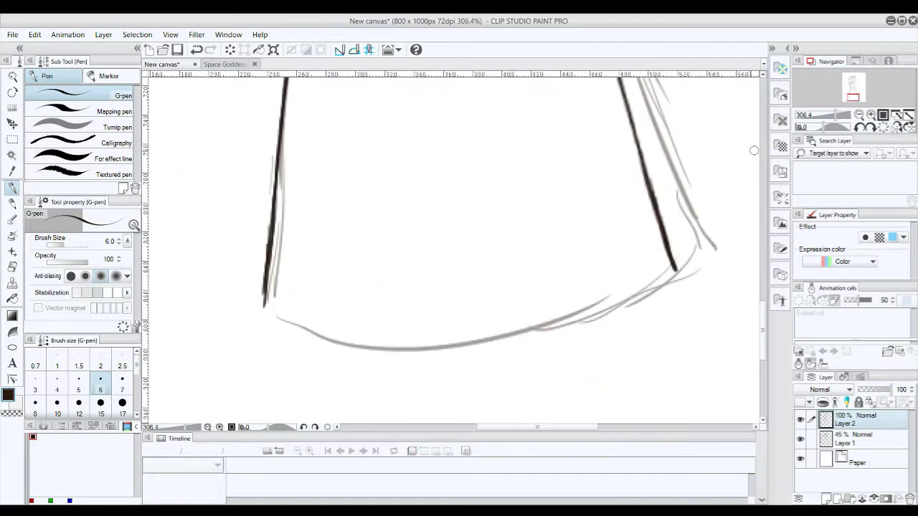
drag(391, 225, 653, 215)
key(ctrl+z)
mouse_move(272, 255)
mouse_down()
mouse_move(489, 264)
mouse_move(610, 232)
mouse_up()
click(195, 51)
Step: Ink a wavy hem across the bottom of the skirt between its two side edges
key(ctrl+0)
scroll(428, 284, up, 3)
key(ctrl+z)
mouse_move(267, 287)
mouse_down()
mouse_move(389, 308)
mouse_move(590, 303)
mouse_up()
drag(344, 320, 432, 305)
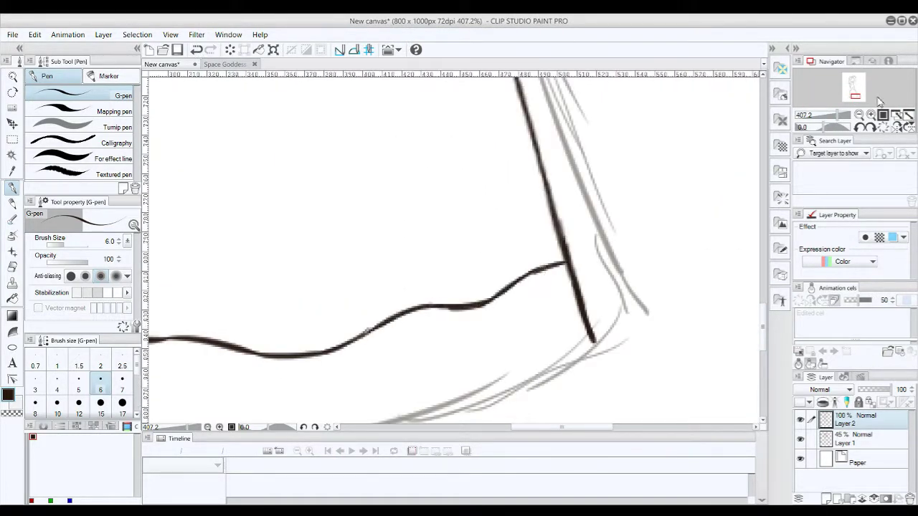
Step: Sketch a new pose for the right arm on Layer 1, with the forearm raised outward and a rough hand
key(ctrl+0)
scroll(359, 215, up, 2)
click(846, 439)
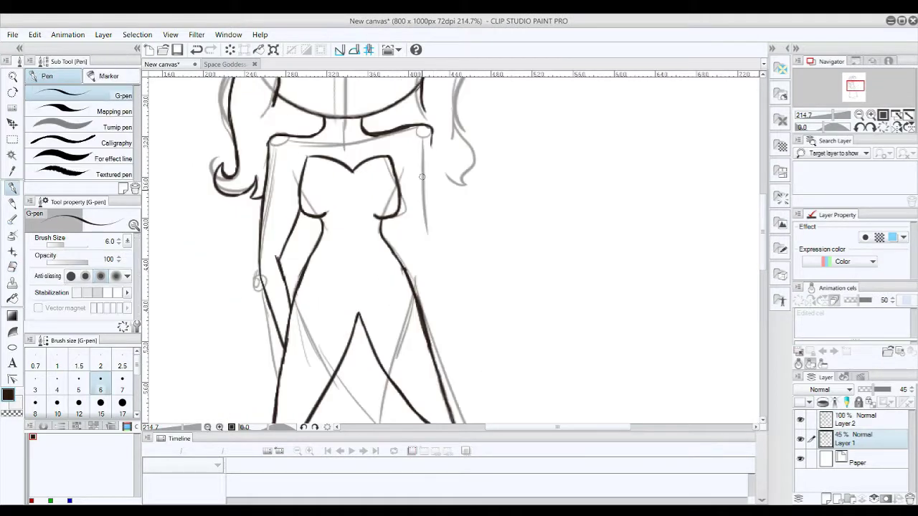
drag(422, 176, 497, 213)
scroll(645, 100, up, 3)
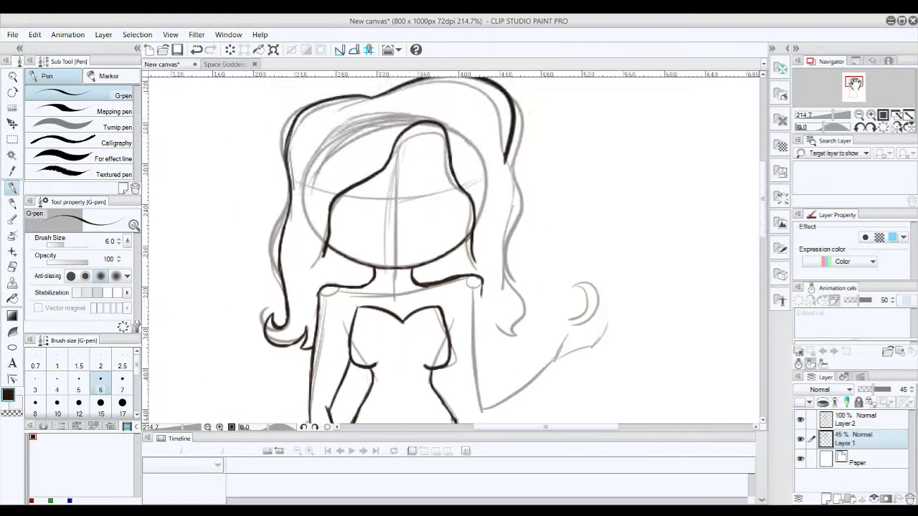
Step: Ink the right upper arm's outline down to the elbow and the upper edge of the raised forearm on Layer 2
scroll(617, 187, down, 2)
key(alt+bracketright)
scroll(430, 287, up, 2)
drag(439, 126, 444, 423)
drag(383, 316, 464, 236)
drag(685, 228, 514, 342)
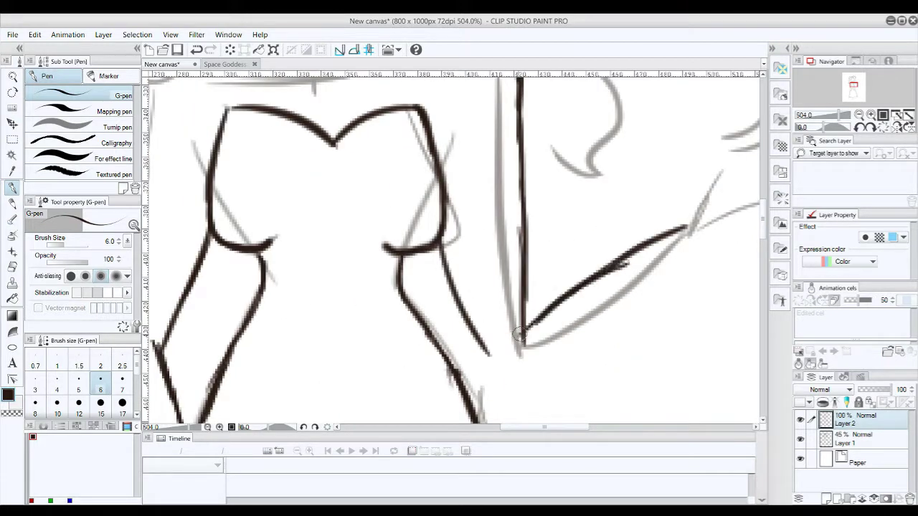
Step: Ink the underside of the right elbow and forearm up to the wrist, cleaning up its rough lower edge
mouse_move(434, 287)
mouse_down()
mouse_move(511, 384)
mouse_move(541, 370)
mouse_up()
mouse_move(688, 244)
mouse_down()
mouse_move(615, 320)
mouse_move(505, 395)
mouse_up()
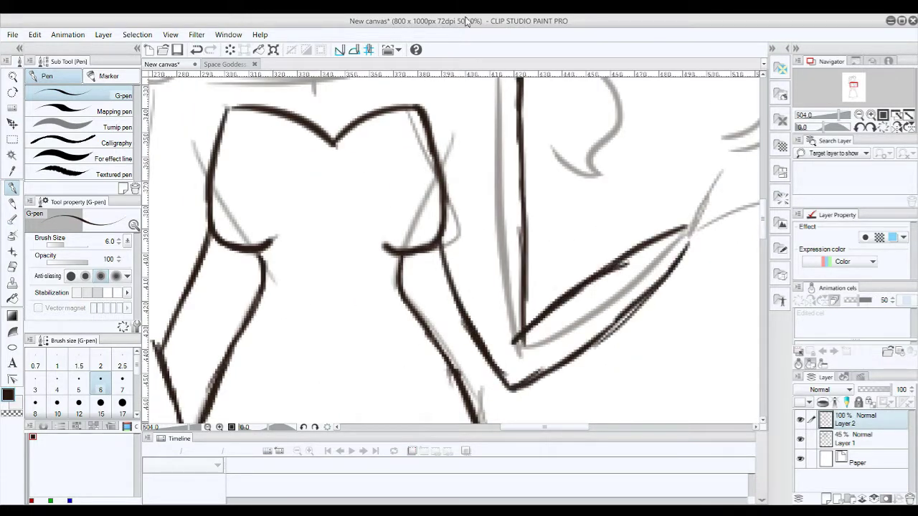
key(e)
drag(582, 338, 552, 367)
drag(656, 256, 595, 347)
key(p)
drag(651, 292, 556, 368)
Step: Erase the outer line of the right upper arm and redraw it from the shoulder to the elbow
key(ctrl+0)
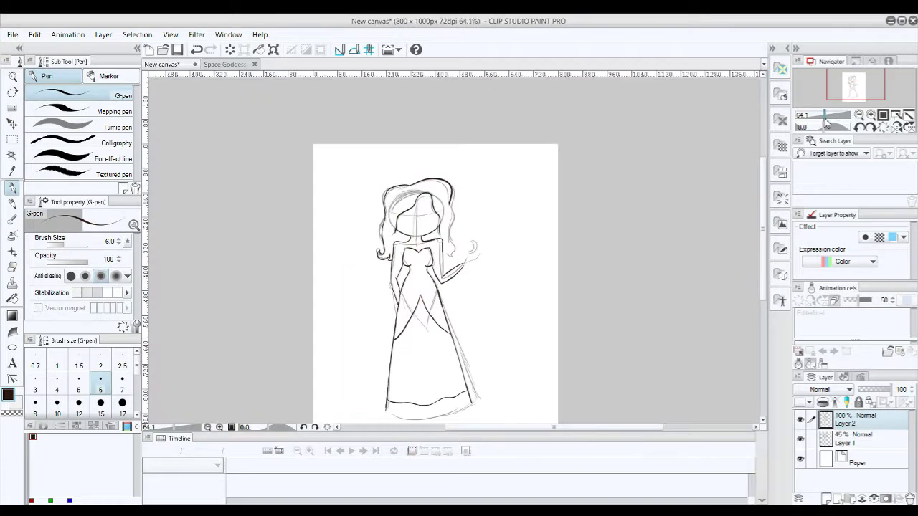
scroll(402, 309, up, 10)
key(e)
drag(391, 323, 395, 122)
key(p)
drag(439, 93, 468, 362)
Step: Lasso the forearm's upper line and move it slightly upward to thicken the forearm
scroll(466, 351, down, 1)
key(m)
drag(423, 216, 540, 373)
click(79, 123)
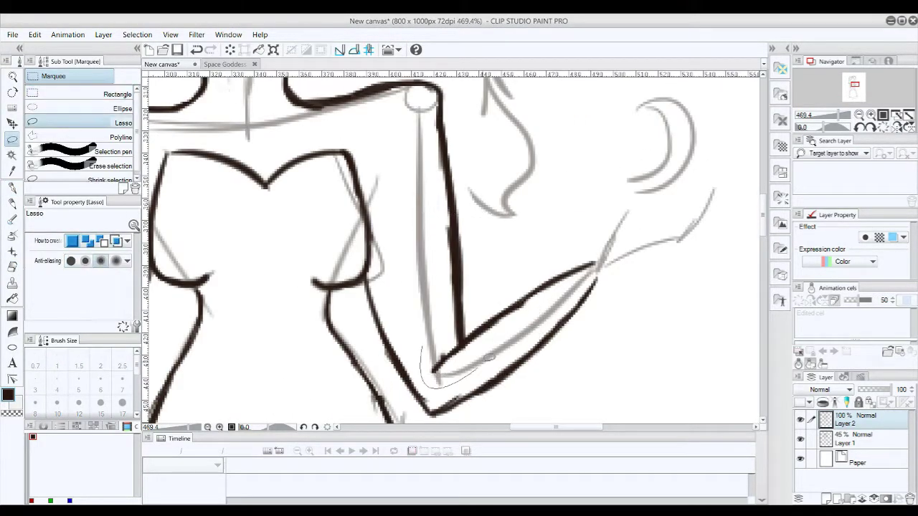
drag(426, 370, 423, 337)
key(ctrl+t)
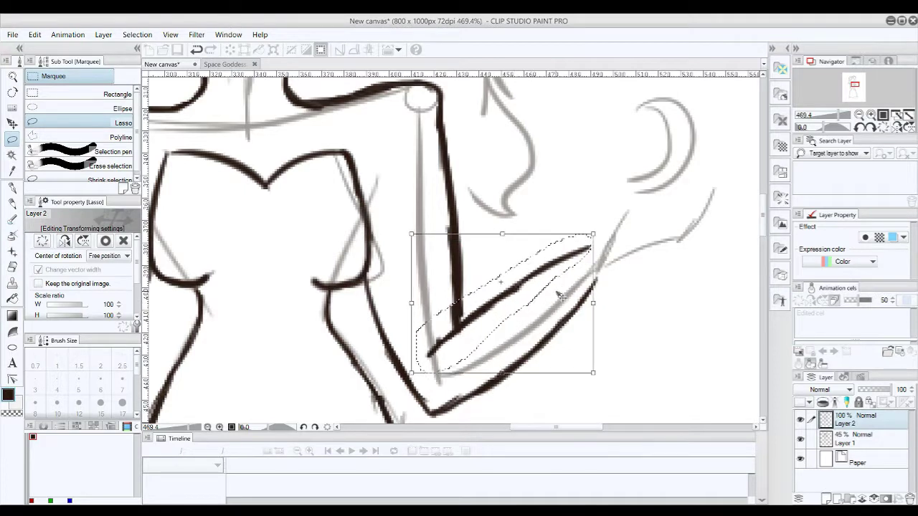
key(Return)
key(ctrl+d)
Step: Ink the wrist and an upturned open hand with thumb and fingers at the end of the right forearm
key(p)
drag(584, 290, 671, 239)
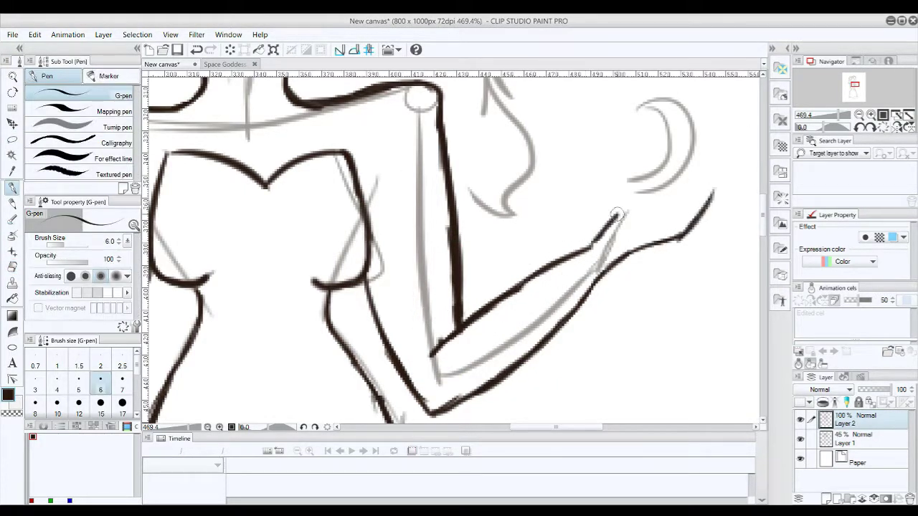
click(196, 52)
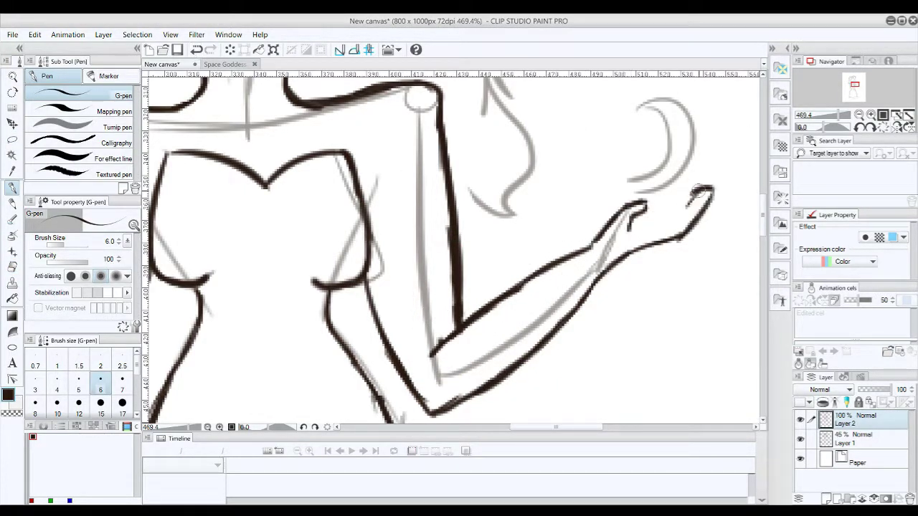
drag(629, 233, 692, 188)
click(195, 52)
key(ctrl+0)
scroll(459, 216, up, 5)
Step: Erase the upturned hand and the sketched crescent, and sketch a drooping hand with downward fingers on Layer 1
key(e)
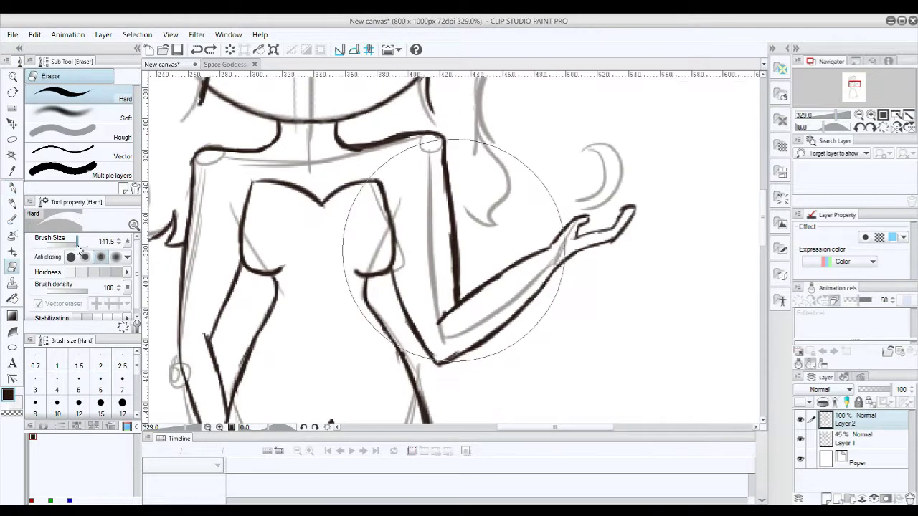
drag(545, 229, 585, 226)
click(854, 439)
drag(610, 158, 580, 176)
key(p)
drag(615, 253, 557, 257)
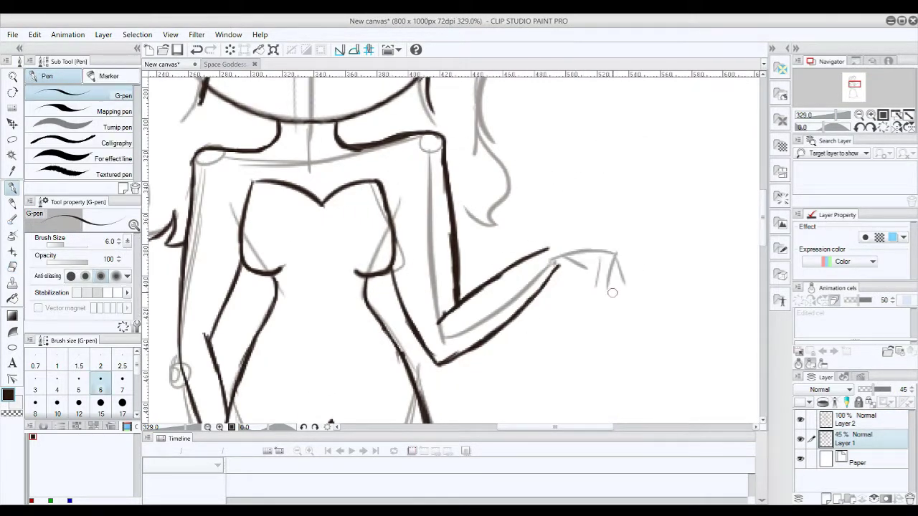
Step: Ink the drooping right hand with its thumb and fingers on Layer 2, joined to the forearm
key(alt+])
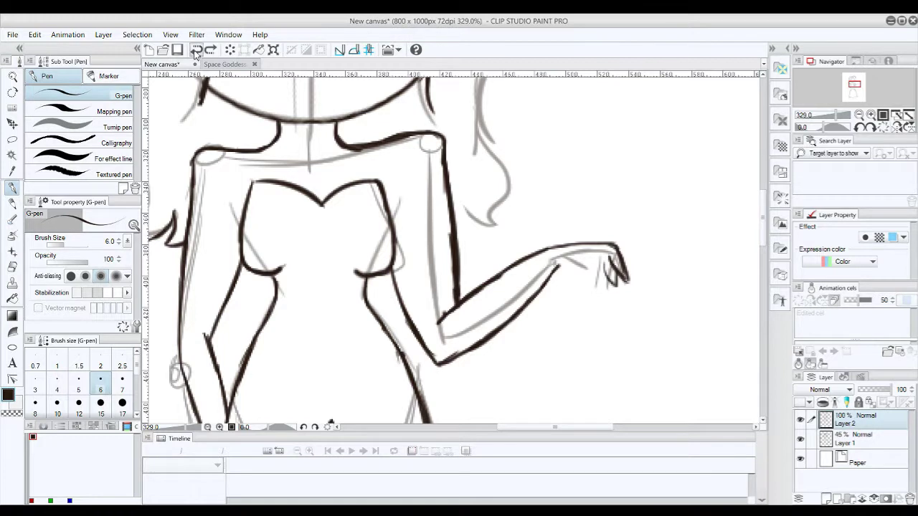
scroll(825, 89, up, 2)
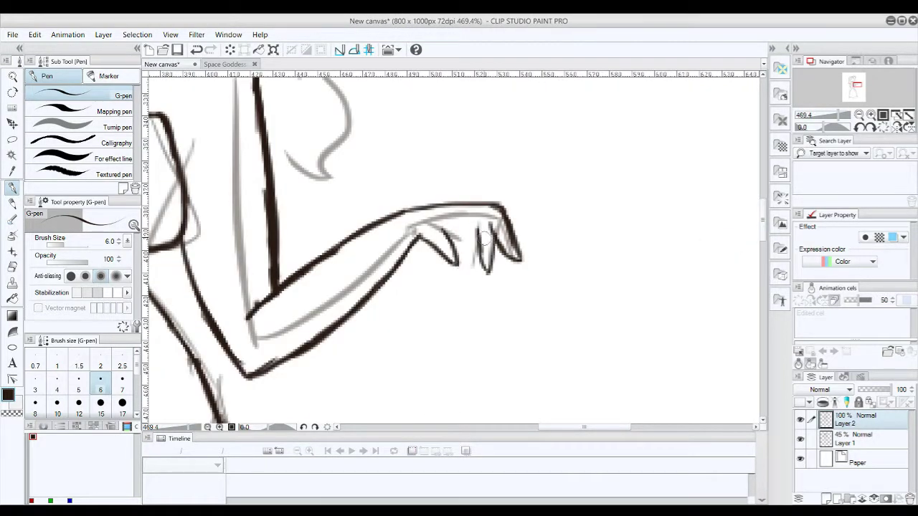
mouse_move(449, 227)
mouse_down()
mouse_move(478, 241)
mouse_move(475, 283)
mouse_up()
Step: Ink the wavy outer strand of hair down the right side of the head
drag(838, 117, 830, 117)
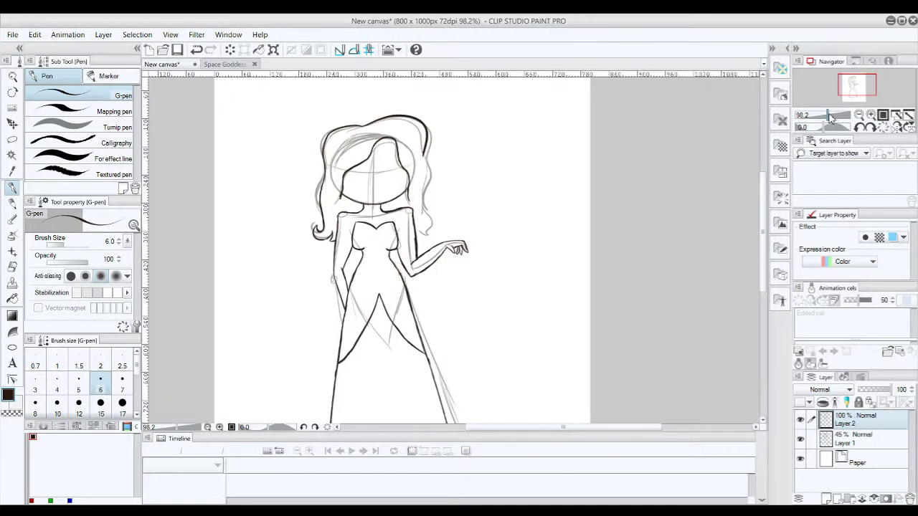
scroll(853, 88, up, 3)
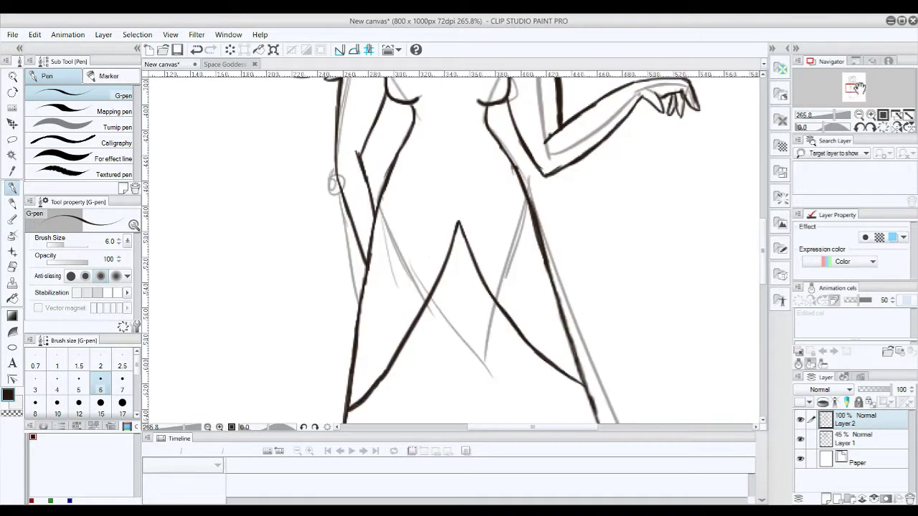
drag(858, 87, 857, 81)
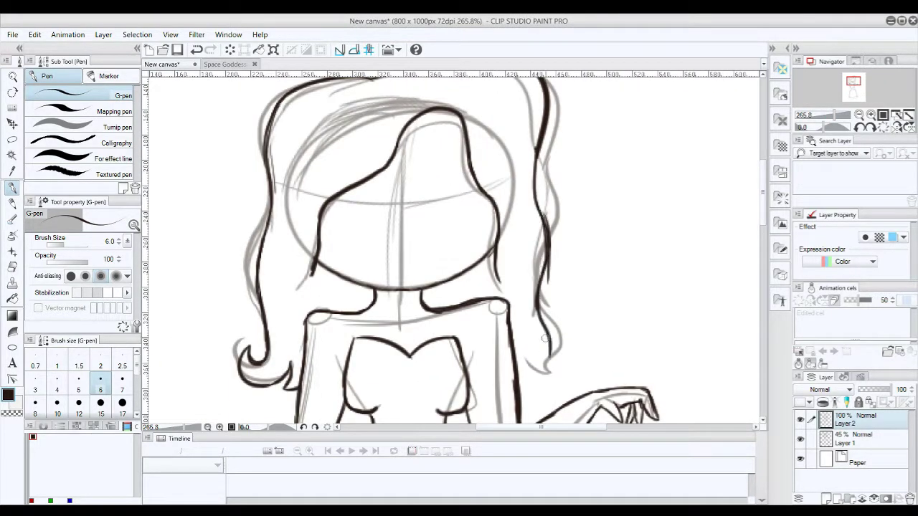
Step: Ink a second wavy hem along the bottom edge of the skirt and hide sketch Layer 1
key(e)
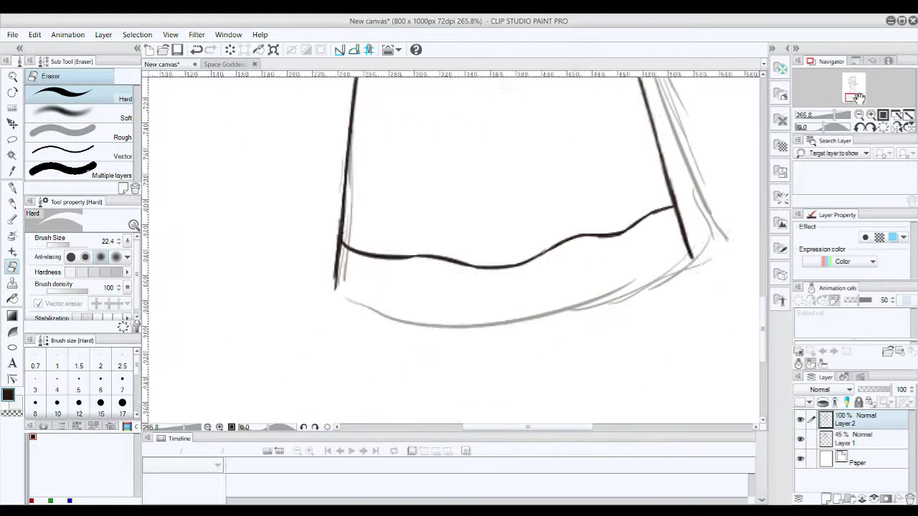
drag(290, 340, 275, 328)
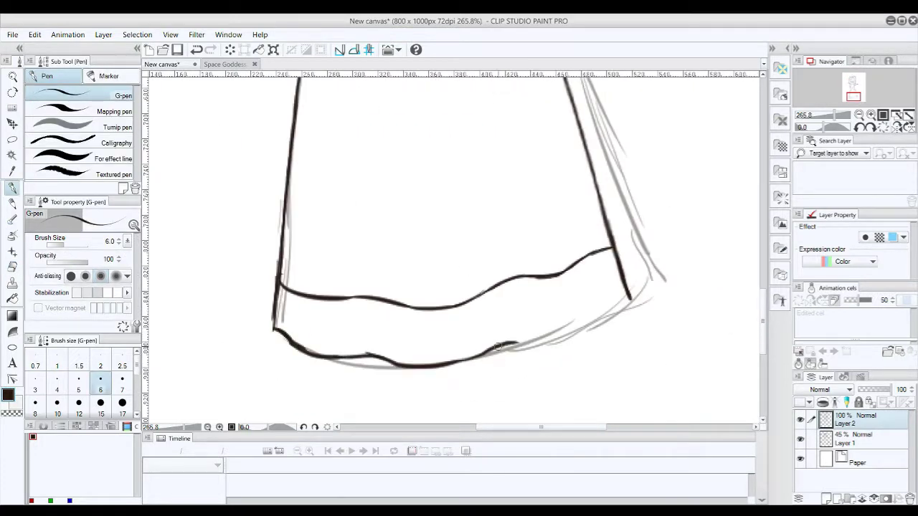
scroll(166, 259, down, 5)
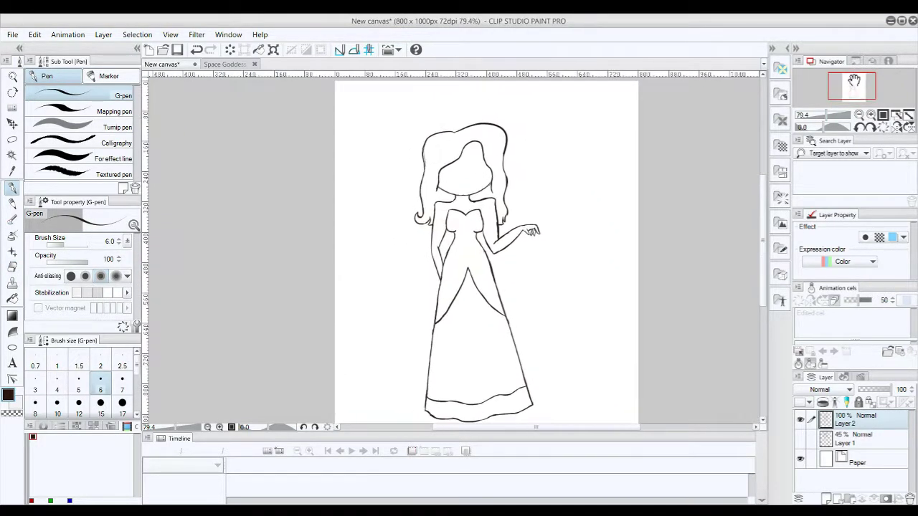
scroll(166, 259, up, 8)
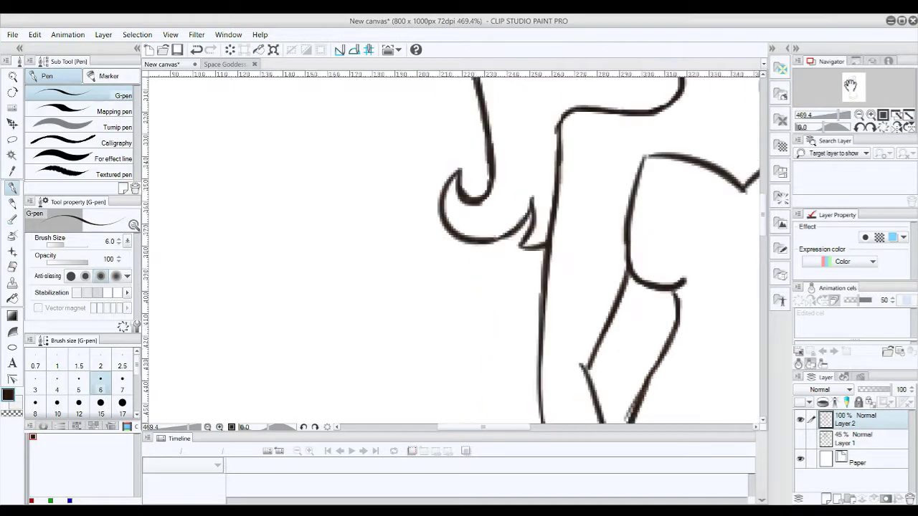
mouse_move(848, 115)
mouse_down()
mouse_move(825, 122)
mouse_move(846, 116)
mouse_up()
drag(611, 189, 660, 246)
key(ctrl+z)
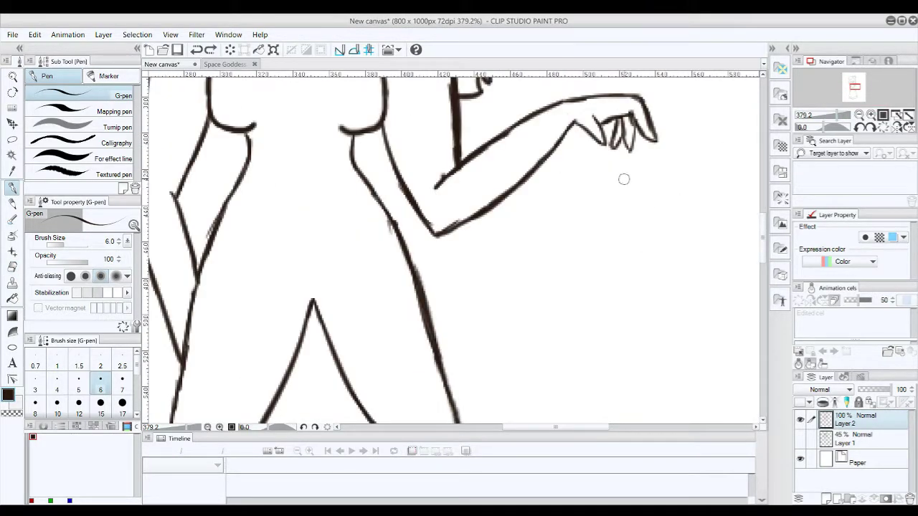
drag(631, 164, 663, 257)
key(ctrl+z)
Step: Draw a circle just below the right hand with the Ellipse tool
scroll(530, 182, up, 3)
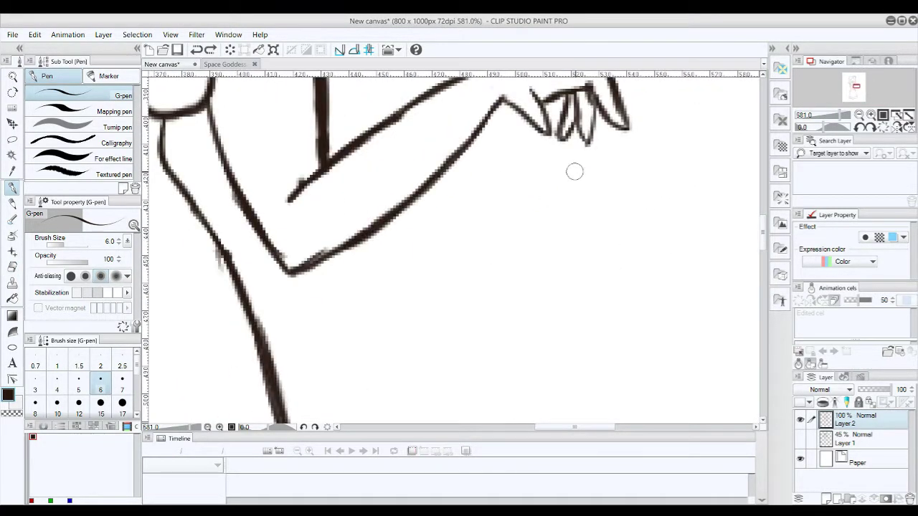
key(u)
drag(533, 160, 690, 317)
click(574, 281)
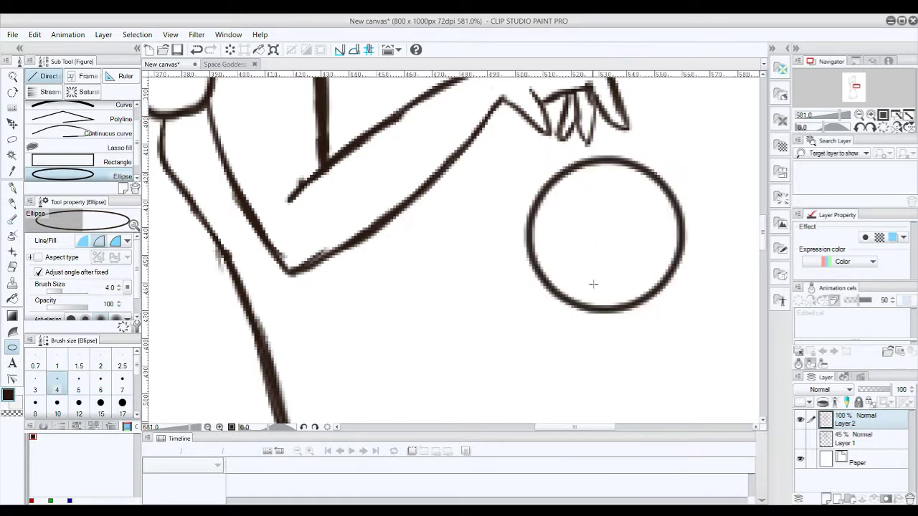
Step: Ink an inner curve in the circle and erase the surplus outline to form a crescent moon
key(p)
mouse_move(620, 167)
mouse_down()
mouse_move(573, 254)
mouse_move(683, 242)
mouse_up()
key(e)
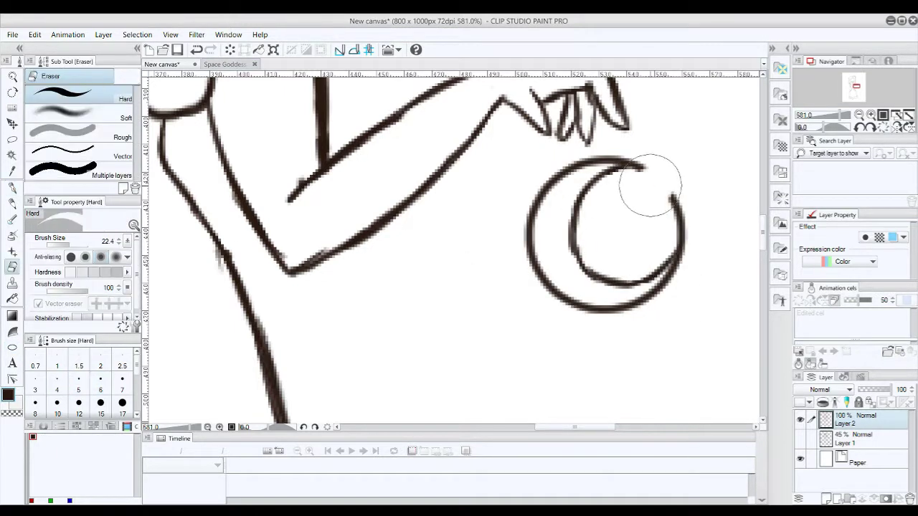
drag(645, 184, 687, 247)
key(p)
mouse_move(842, 114)
mouse_down()
mouse_move(823, 115)
mouse_move(851, 80)
mouse_up()
Step: Show Layer 1 and sketch the eyes, nose and mouth on the face
key(e)
scroll(430, 179, up, 3)
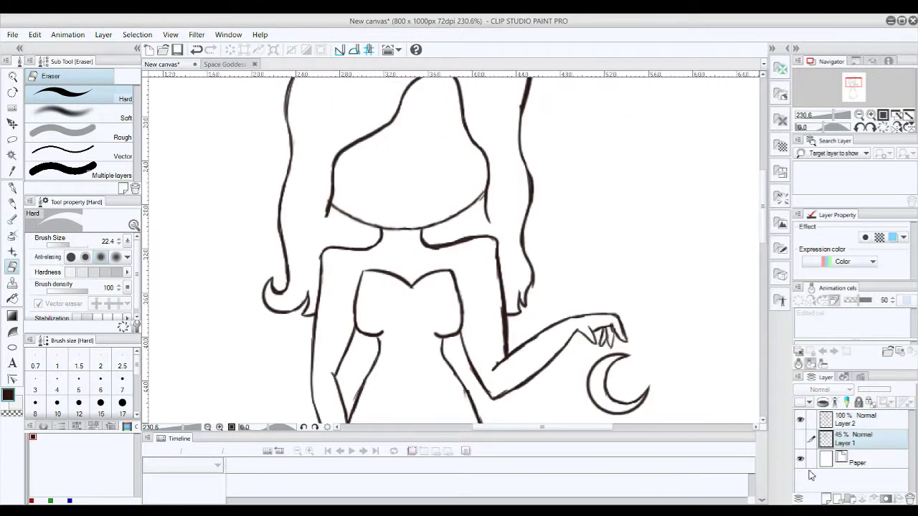
click(853, 439)
key(p)
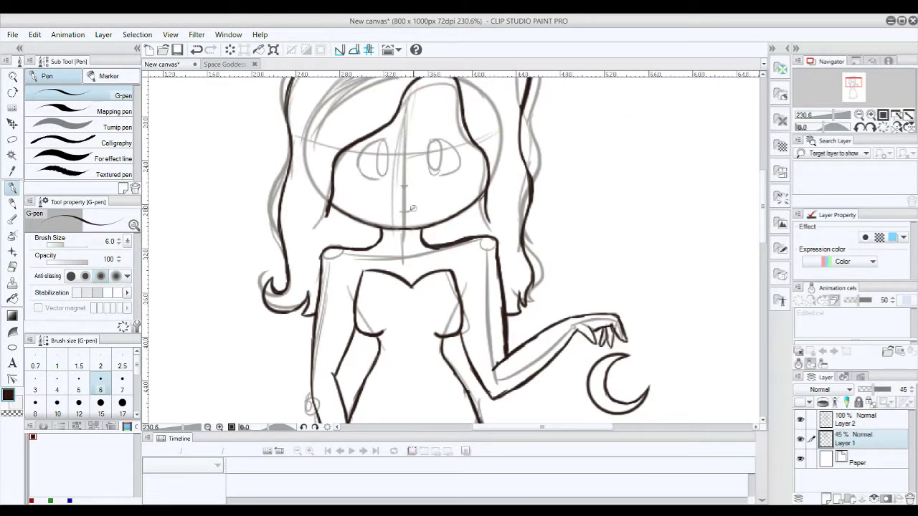
Step: Ink the left eye's outline and its narrow oval iris on Layer 2
click(850, 420)
scroll(308, 129, up, 4)
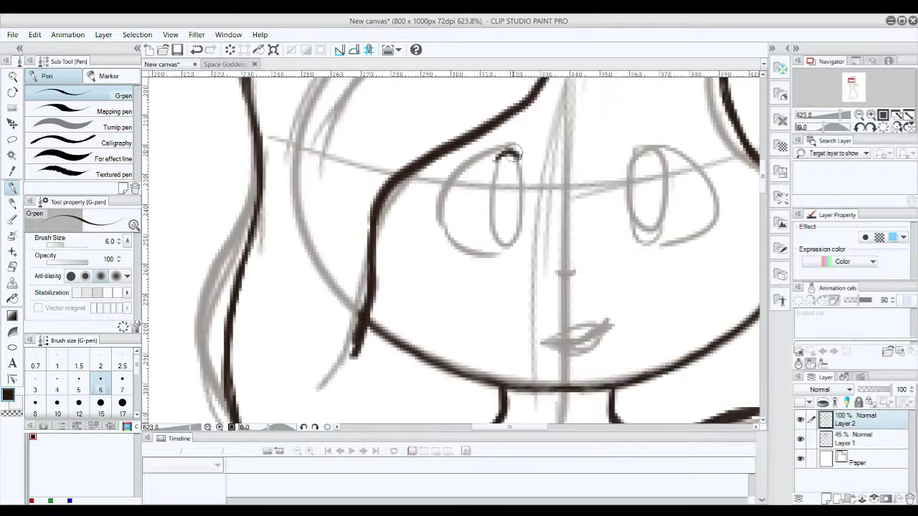
mouse_move(502, 151)
mouse_down()
mouse_move(527, 180)
mouse_move(504, 150)
mouse_move(480, 254)
mouse_move(530, 252)
mouse_up()
Step: Lasso the left eye, duplicate it, and place a mirrored copy over the right eye sketch
key(m)
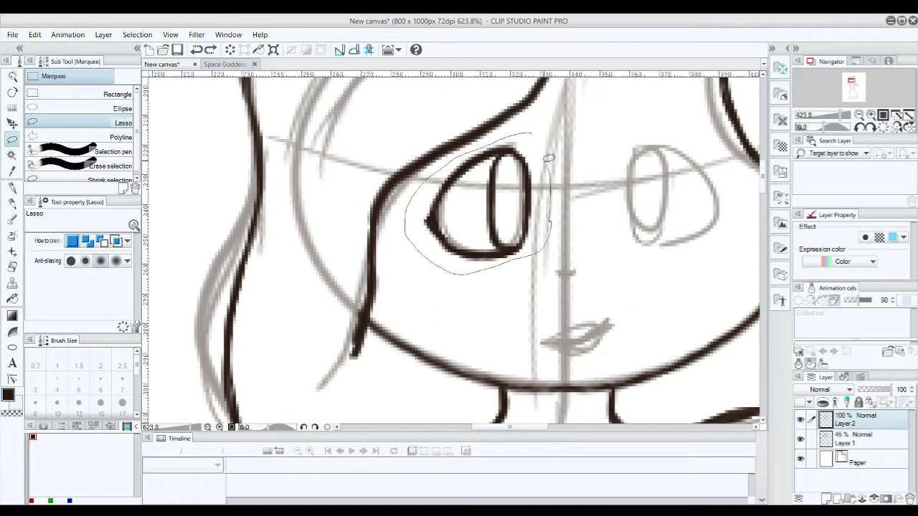
key(ctrl+c)
key(ctrl+v)
key(ctrl+t)
drag(479, 201, 674, 198)
key(Return)
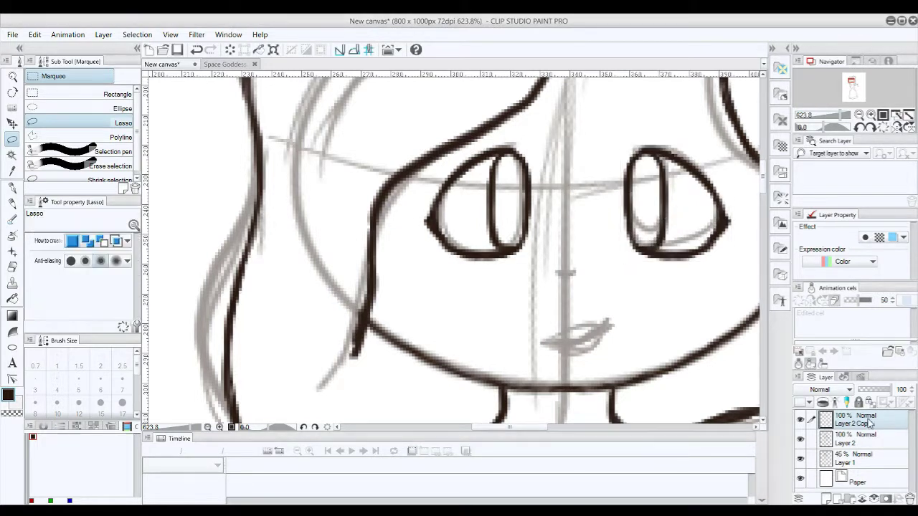
Step: Adjust the copied eye's position slightly and merge its layer down into Layer 2
key(ctrl+t)
key(Return)
key(ctrl+e)
Step: Ink a short curved nose line and a slanted pair of lips over the face sketch
key(p)
drag(554, 271, 592, 267)
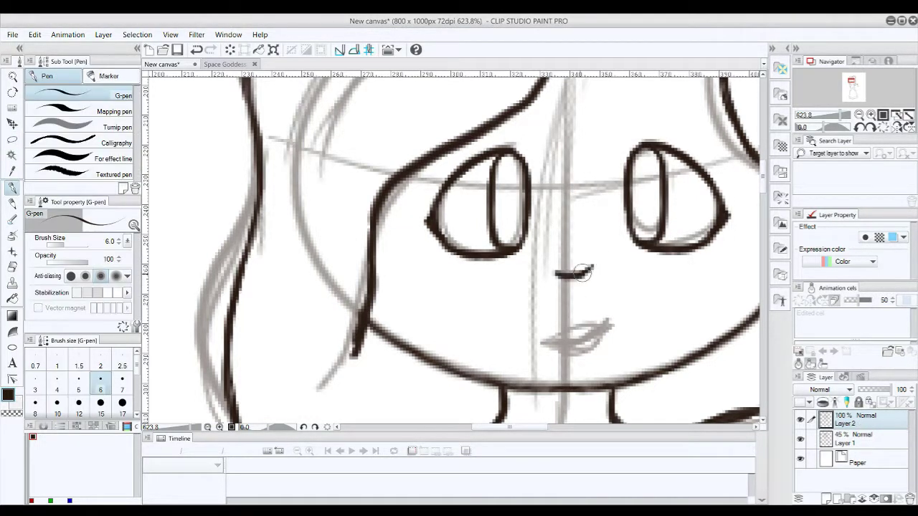
mouse_move(542, 345)
mouse_down()
mouse_move(622, 322)
mouse_move(544, 346)
mouse_up()
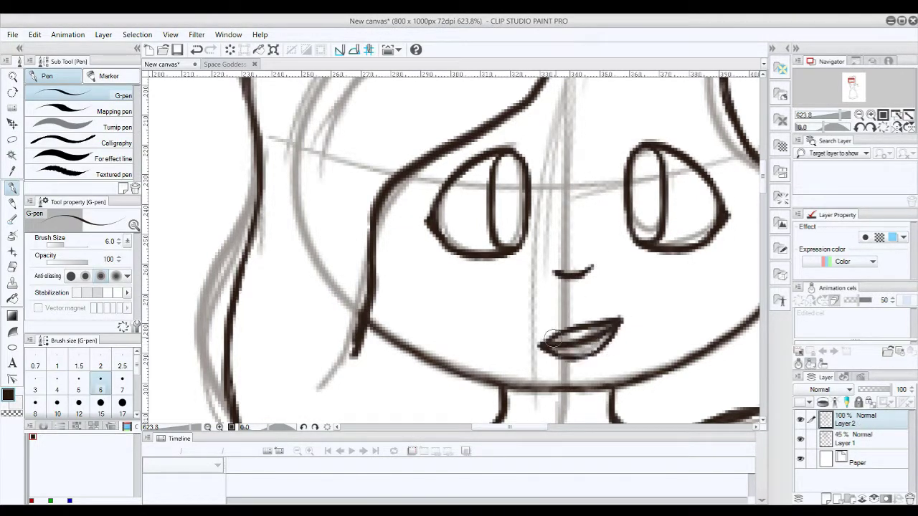
scroll(706, 251, down, 4)
Step: Select the right eye with a rectangular marquee, fine-tune it with a transform, and clear the selection
scroll(707, 251, up, 4)
key(m)
drag(570, 156, 680, 266)
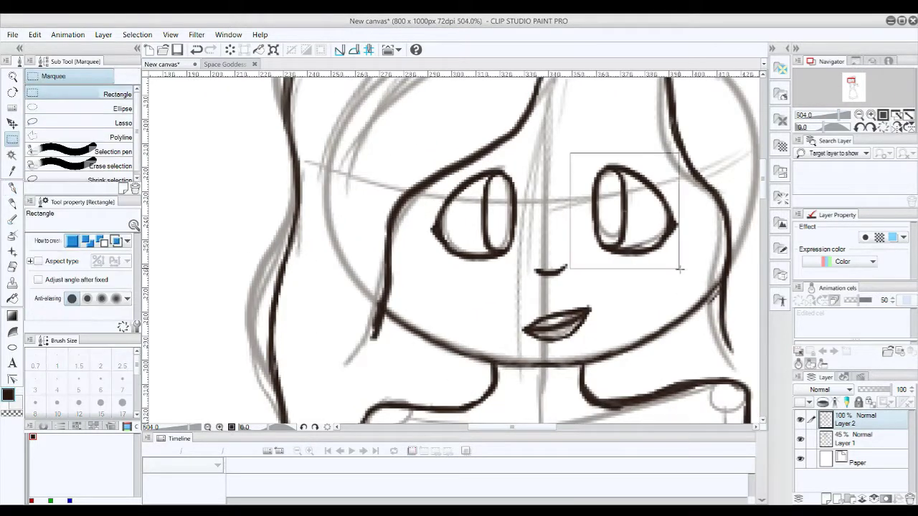
key(ctrl+t)
key(Escape)
key(ctrl+d)
Step: Ink short eyelashes at the outer corners of both eyes
key(p)
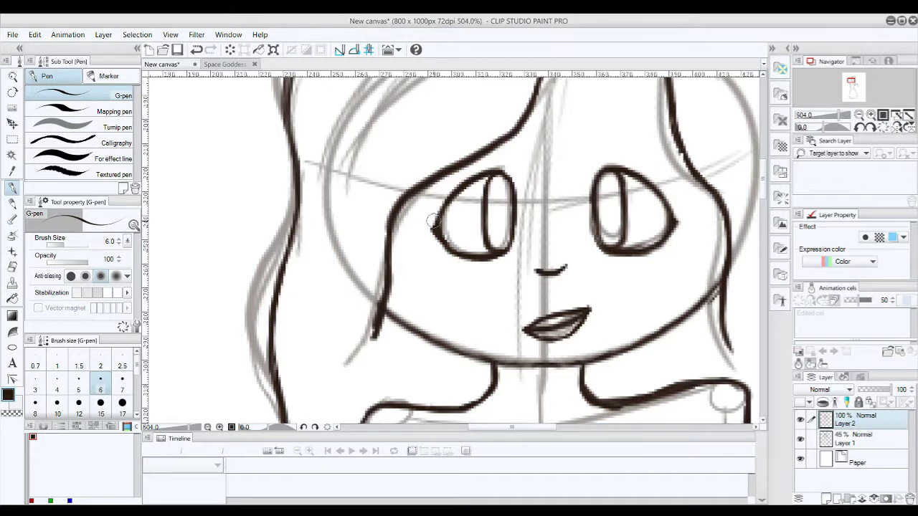
drag(674, 211, 681, 207)
scroll(675, 212, down, 4)
Step: Redraw the nose as a small even curve and the mouth as level, symmetrical lips
scroll(674, 212, up, 4)
drag(539, 267, 566, 263)
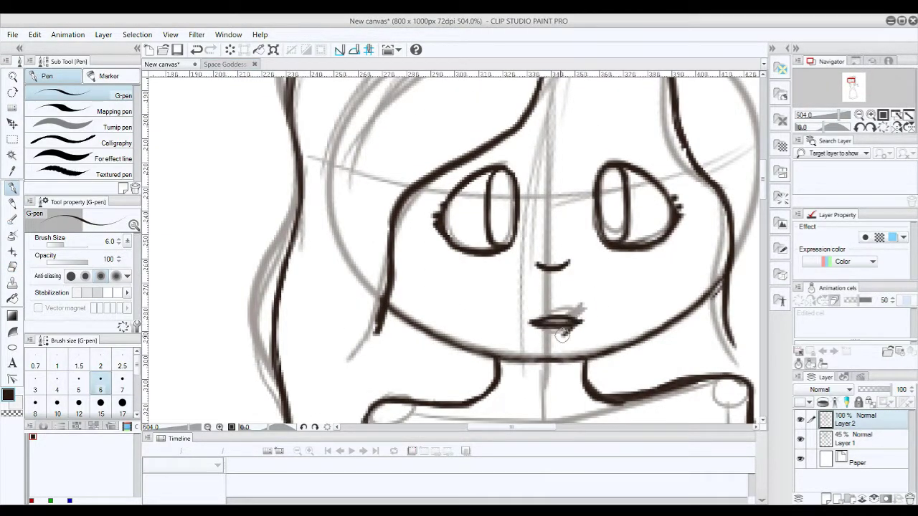
scroll(659, 271, down, 4)
Step: Hide Layer 1, then erase the right eye's inner iris line and redraw it closer to the outer corner
click(800, 439)
scroll(658, 271, up, 4)
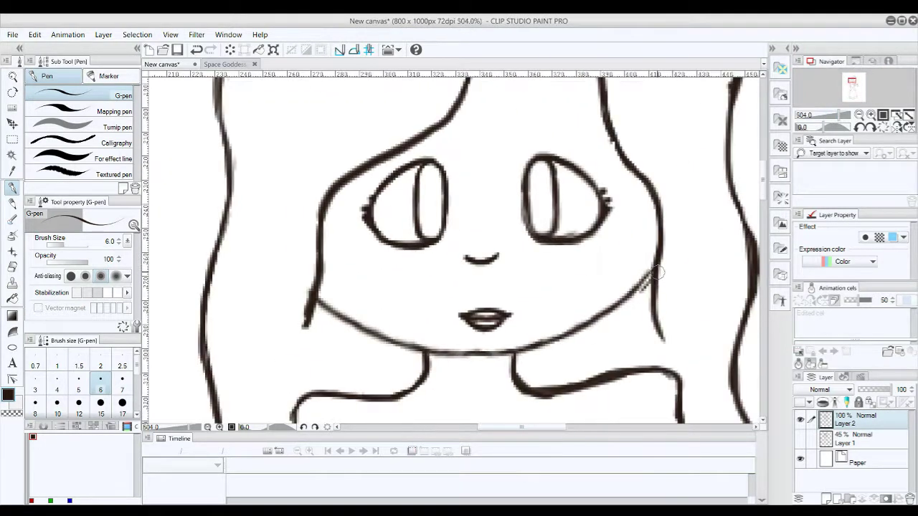
key(e)
mouse_move(556, 162)
mouse_down()
mouse_move(563, 215)
mouse_move(550, 180)
mouse_up()
key(p)
mouse_move(573, 224)
mouse_down()
mouse_move(576, 183)
mouse_move(565, 237)
mouse_up()
key(ctrl+z)
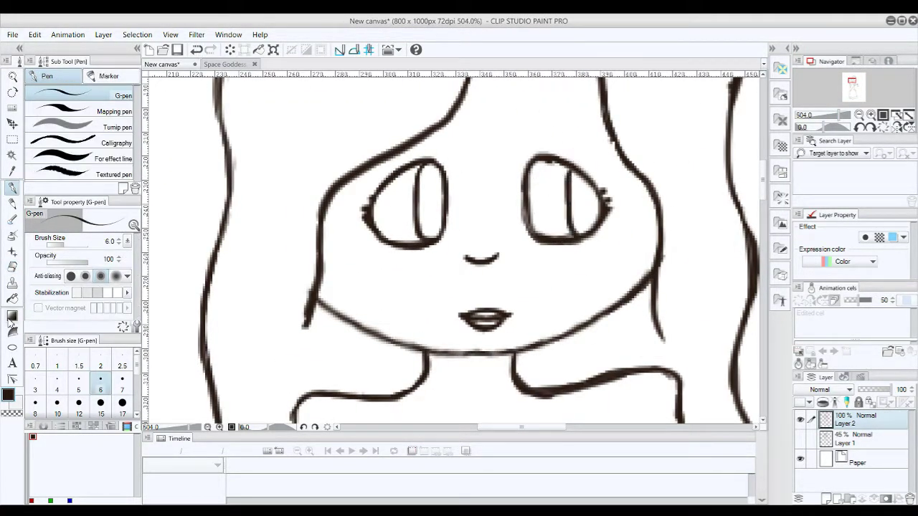
Step: Erase the inked lips and redraw the mouth with the pen
click(14, 266)
drag(459, 316, 511, 320)
key(p)
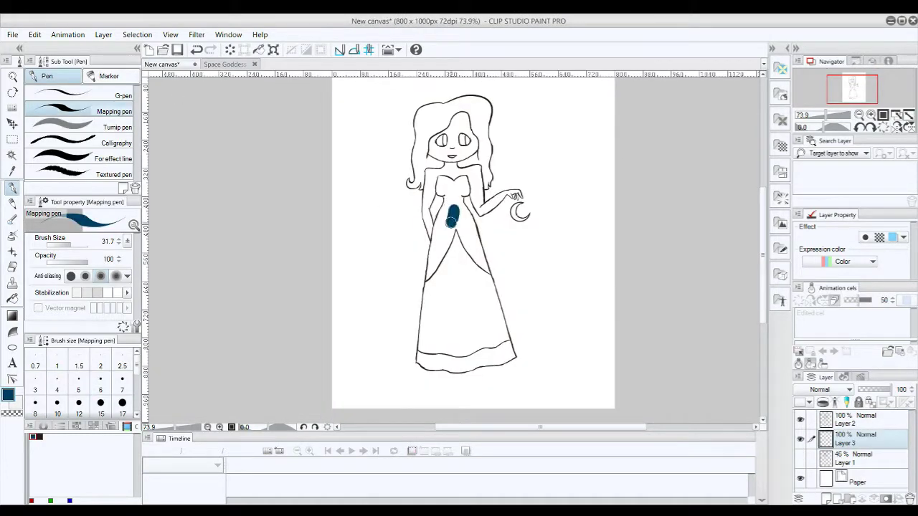
Step: Paint the bodice and overskirt dark blue on Layer 3 with the Mapping pen
mouse_move(452, 215)
mouse_down()
mouse_move(459, 180)
mouse_move(480, 266)
mouse_move(423, 283)
mouse_up()
click(846, 420)
click(43, 426)
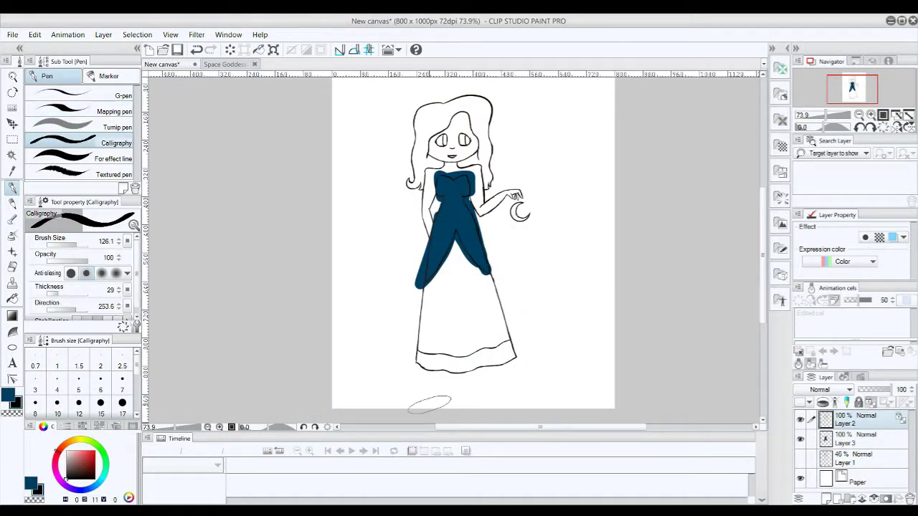
Step: Erase the dark blue overspill outside the overskirt's outline on Layer 3 with the Hard eraser
click(853, 437)
drag(836, 115, 830, 121)
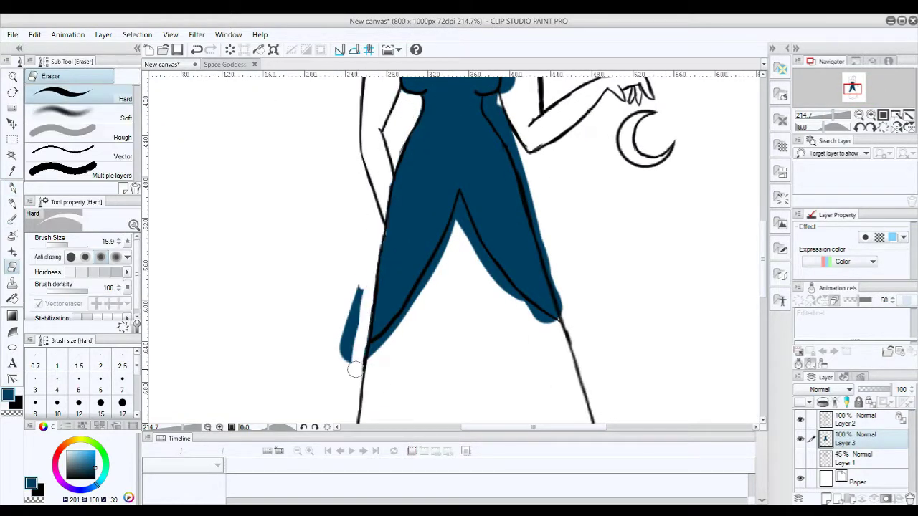
drag(354, 369, 357, 287)
key(p)
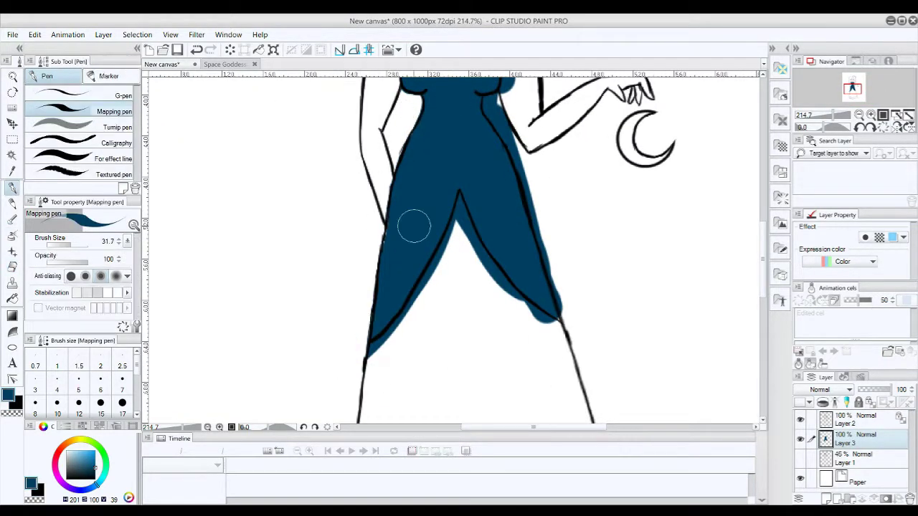
key(e)
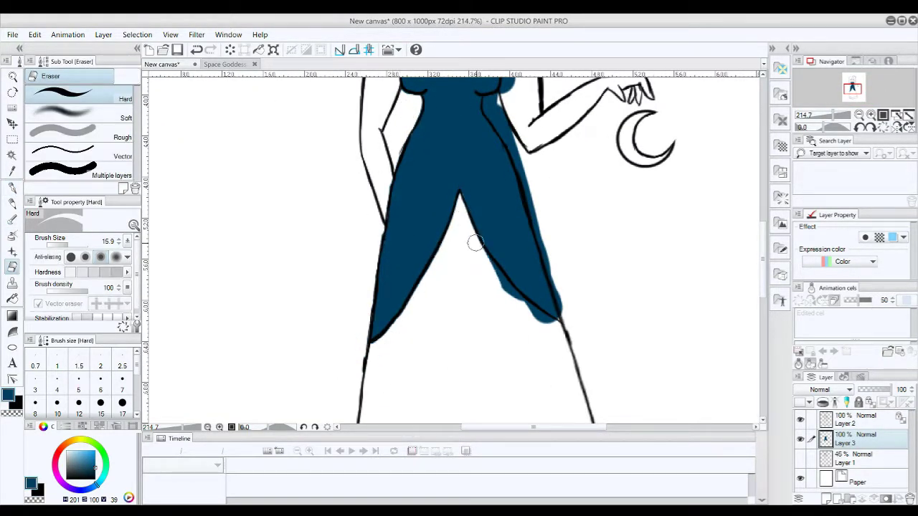
mouse_move(487, 98)
mouse_down()
mouse_move(510, 147)
mouse_move(559, 315)
mouse_up()
key(p)
key(e)
key(p)
key(e)
Step: Erase the dark blue overspill around the neckline and the sides of the bust
scroll(381, 274, up, 5)
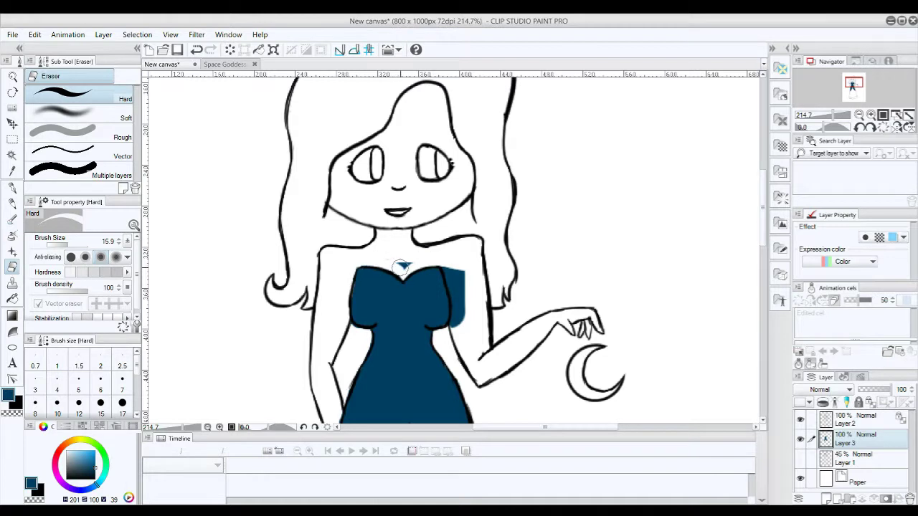
drag(445, 329, 459, 271)
key(p)
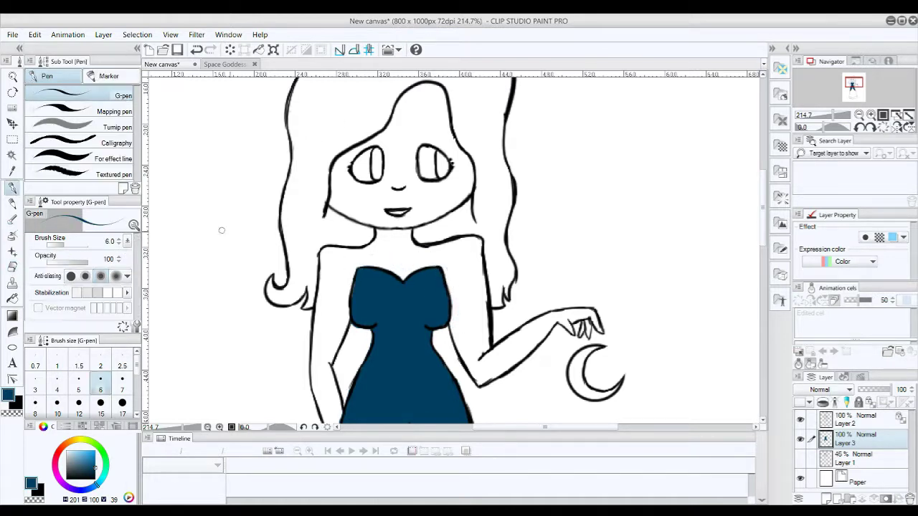
Step: Sample a lighter blue from the dress in the Space Goddess 2 painting and draw two highlight strokes below the neckline
scroll(451, 251, down, 5)
scroll(452, 251, up, 6)
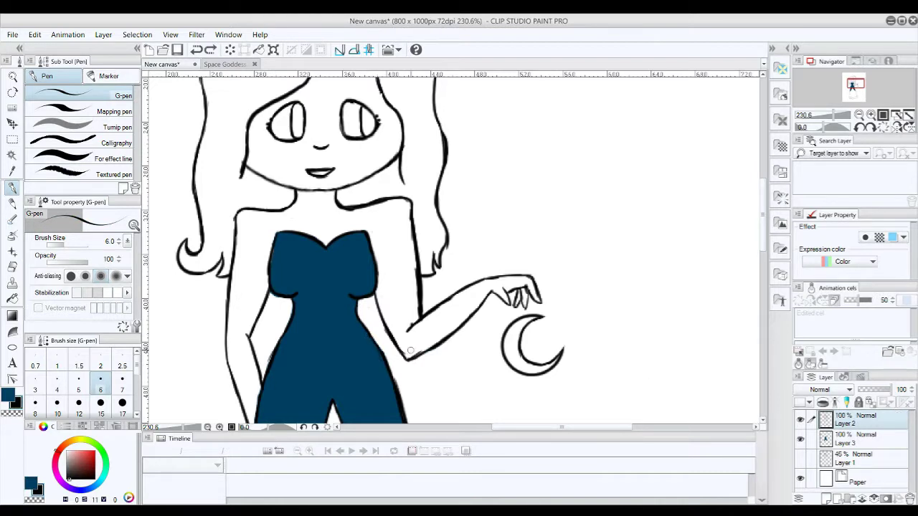
click(235, 65)
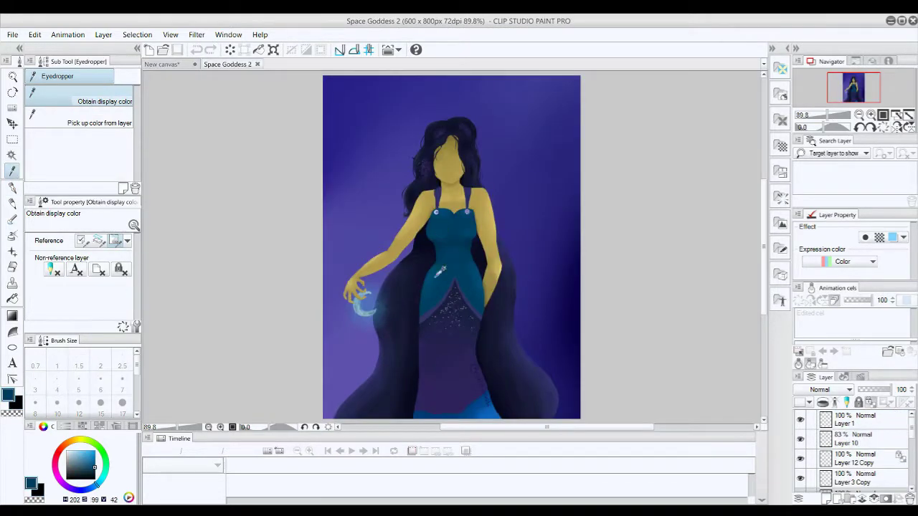
click(435, 275)
click(161, 64)
drag(290, 249, 321, 245)
drag(334, 252, 355, 244)
Step: Paint a broad light blue highlight on each hip with the Mapping pen
click(107, 111)
drag(303, 324, 288, 384)
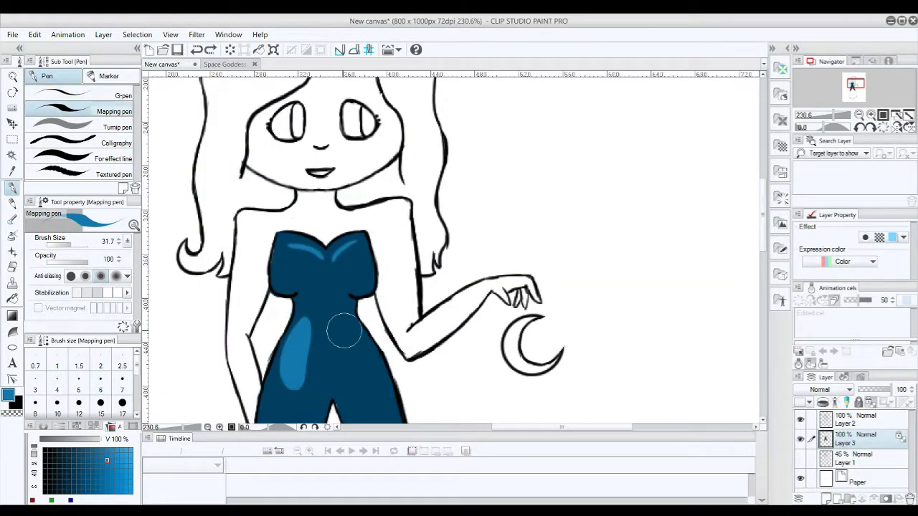
drag(344, 330, 363, 379)
scroll(451, 251, left, 3)
Step: Sample the dress's dark blue and draw shadows along the bodice sides, between the cups and under the bust with the G-pen
alt+click(401, 287)
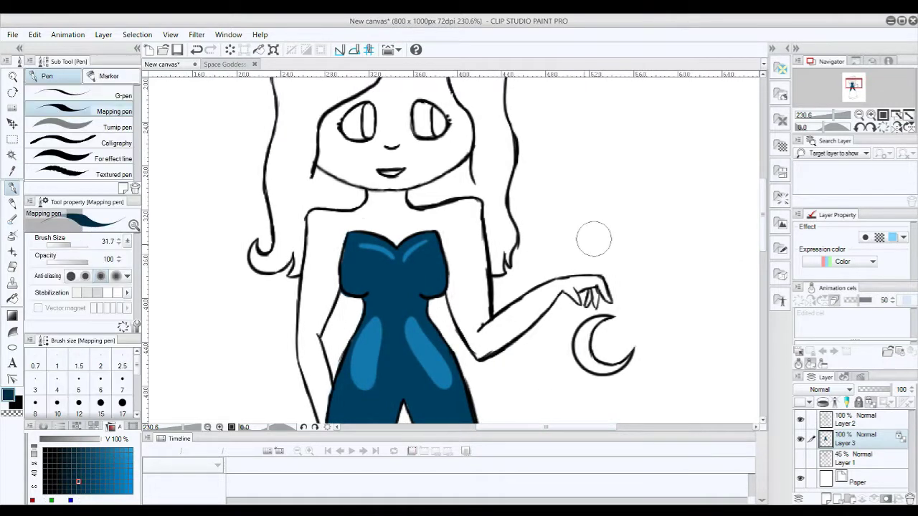
scroll(401, 287, up, 6)
scroll(304, 246, down, 2)
click(107, 95)
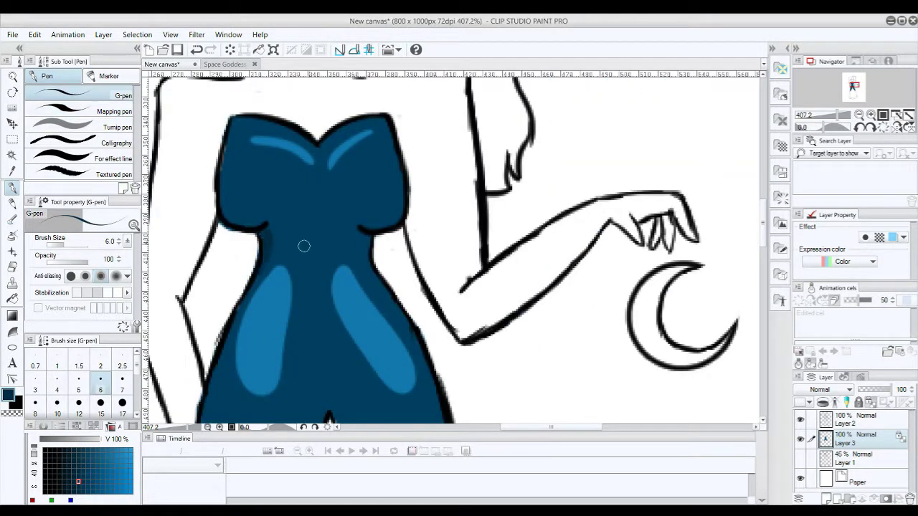
scroll(358, 231, down, 3)
drag(763, 237, 765, 214)
scroll(766, 163, up, 2)
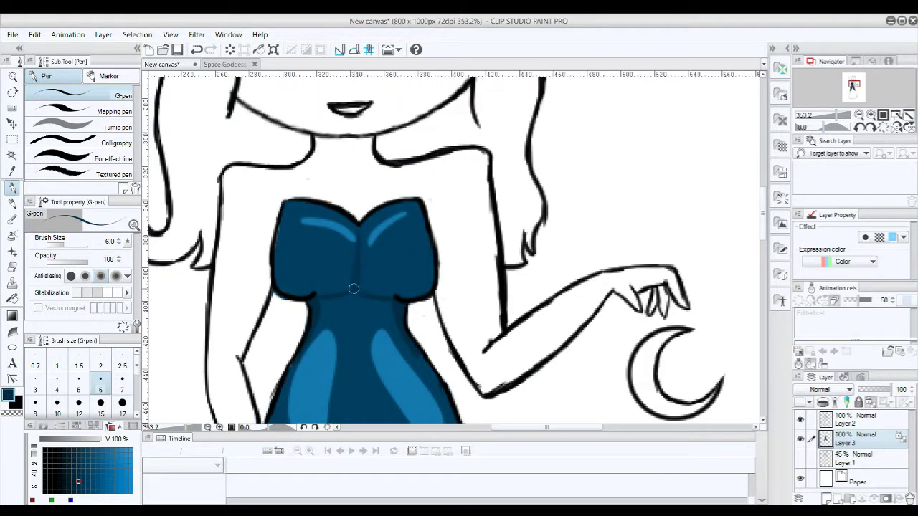
Step: Blend the highlights and shadows on the bust, waist and hips into smooth shading with the Blend tool
click(12, 297)
click(13, 282)
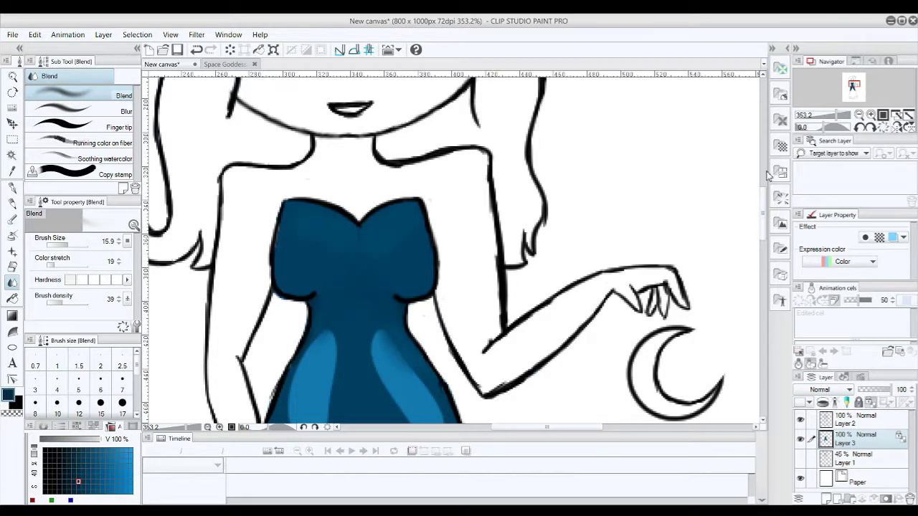
scroll(771, 204, down, 3)
mouse_move(338, 246)
mouse_down()
mouse_move(312, 358)
mouse_move(291, 291)
mouse_move(283, 339)
mouse_move(367, 213)
mouse_move(371, 259)
mouse_move(414, 268)
mouse_move(437, 360)
mouse_up()
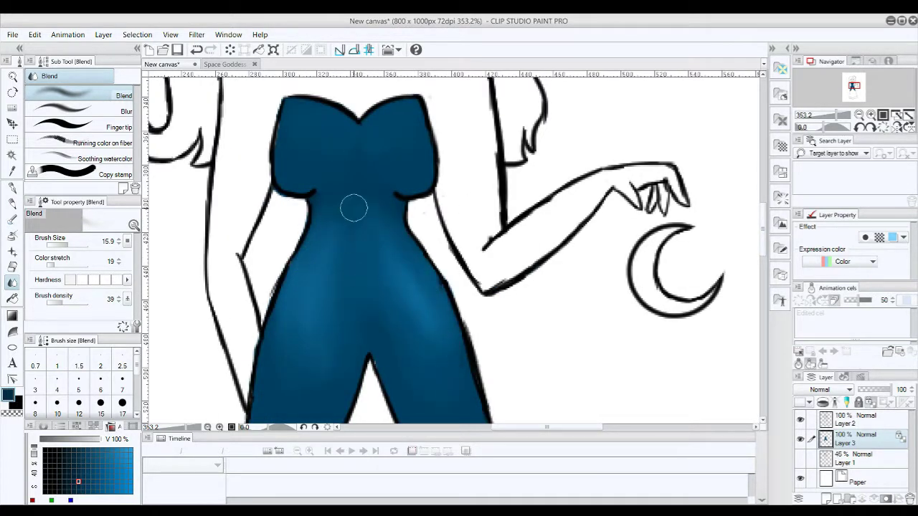
scroll(354, 208, down, 10)
scroll(396, 321, up, 8)
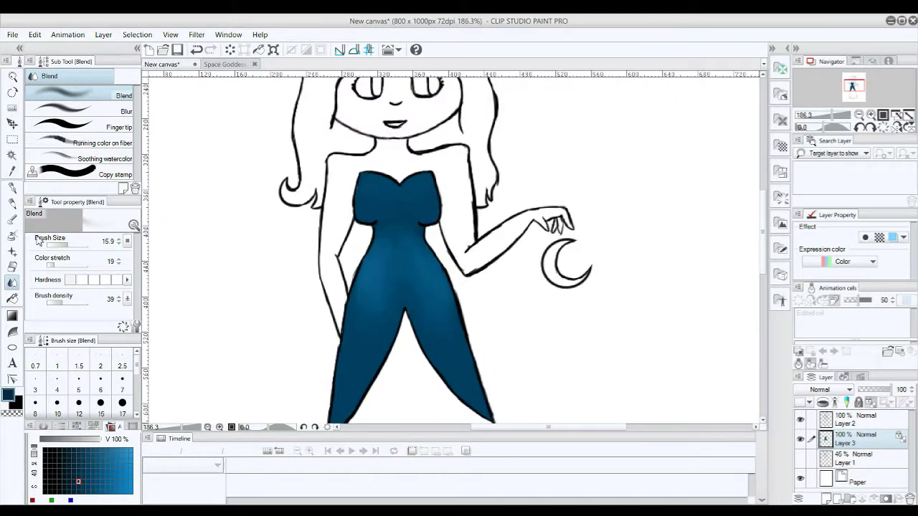
Step: Pick a muted purple and paint a trim along the overskirt's lower edges, softening it with the Blend tool
key(p)
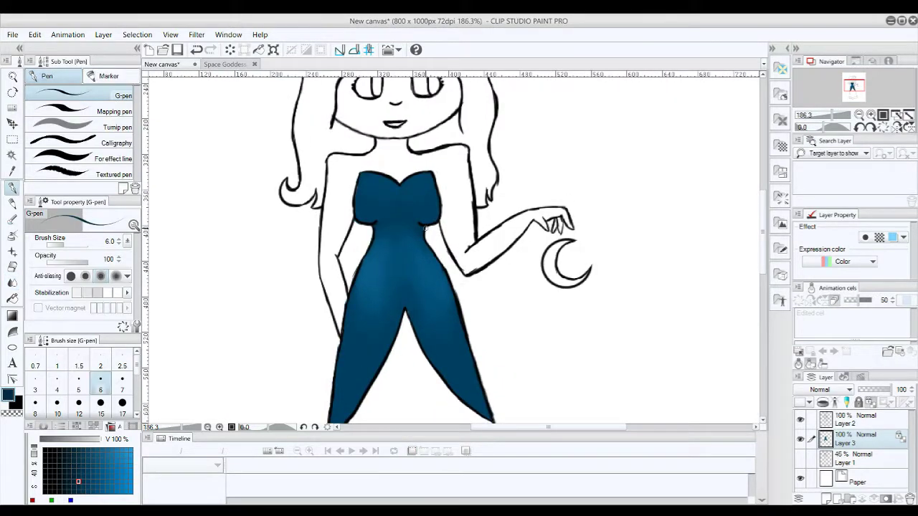
alt+click(368, 178)
click(13, 280)
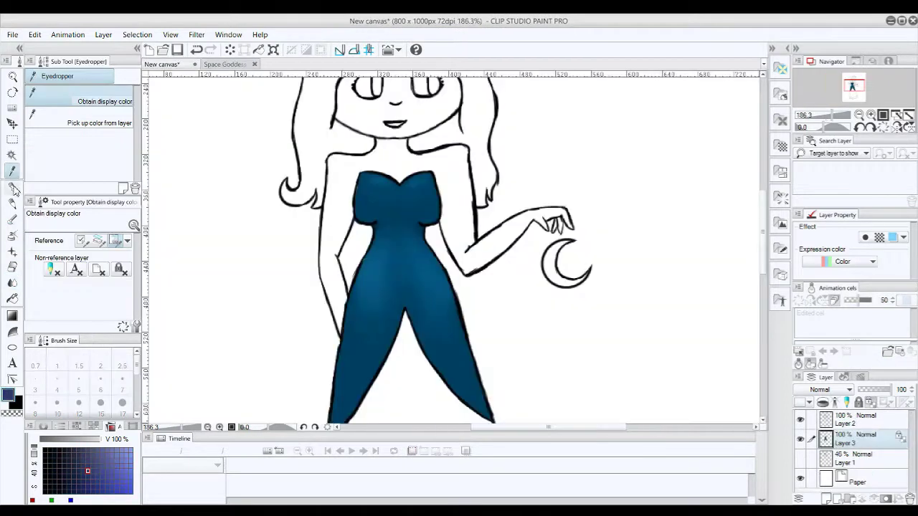
scroll(395, 334, down, 5)
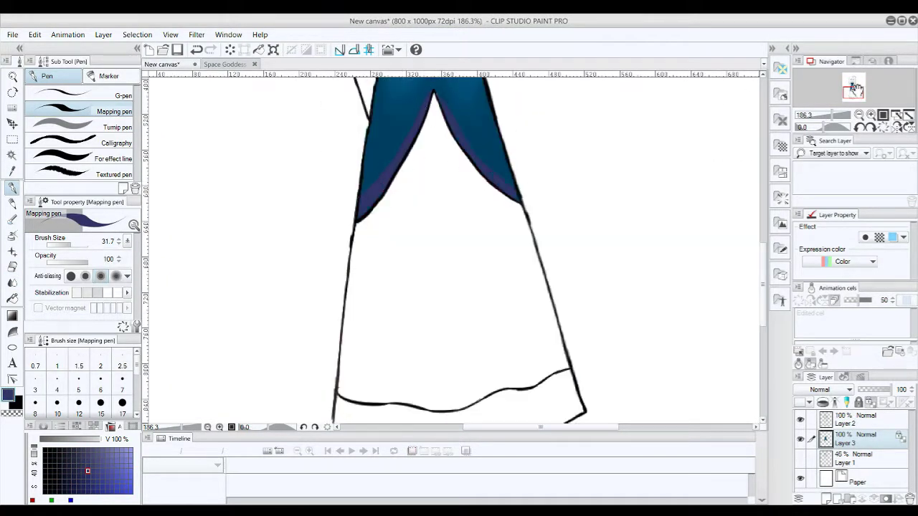
scroll(853, 87, up, 4)
key(j)
key(p)
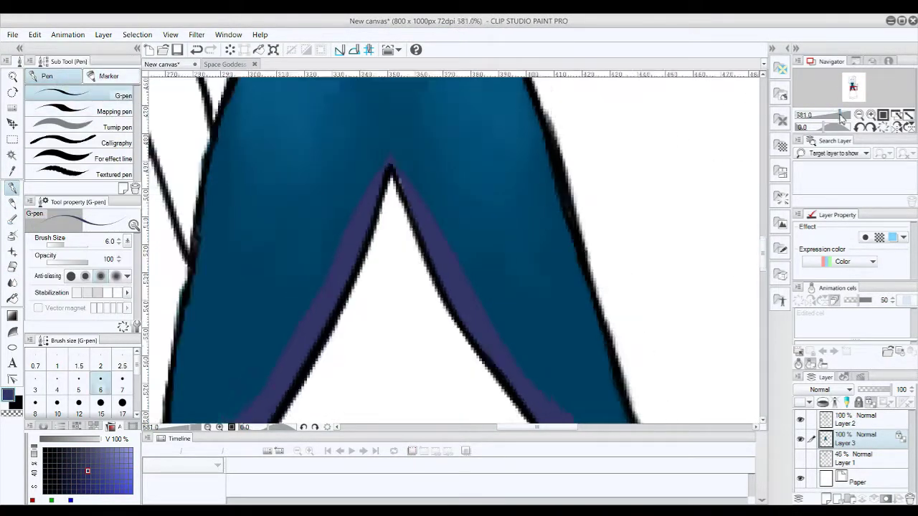
Step: Fill the underskirt with dark purple on a new Layer 4 using the Mapping pen
scroll(843, 116, down, 4)
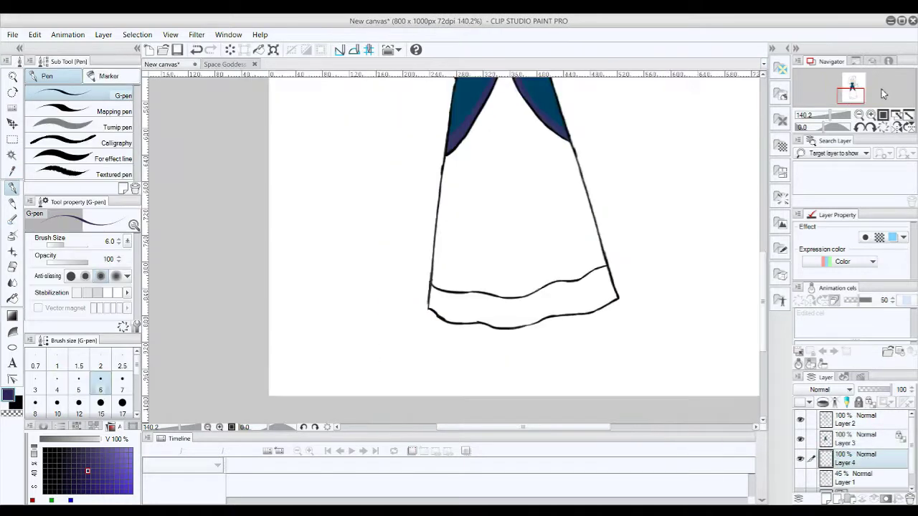
click(107, 112)
mouse_move(514, 233)
mouse_down()
mouse_move(522, 99)
mouse_move(600, 245)
mouse_up()
mouse_move(506, 83)
mouse_down()
mouse_move(468, 143)
mouse_move(438, 283)
mouse_move(582, 269)
mouse_up()
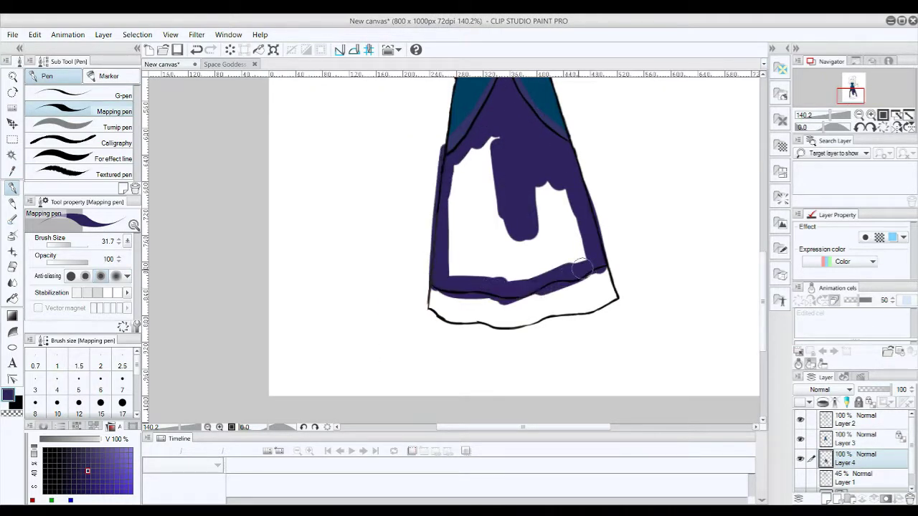
mouse_move(453, 250)
mouse_down()
mouse_move(564, 191)
mouse_move(502, 240)
mouse_up()
Step: Erase the dark purple overspill along the underskirt's sides and below its wavy lower line
key(e)
scroll(835, 117, down, 2)
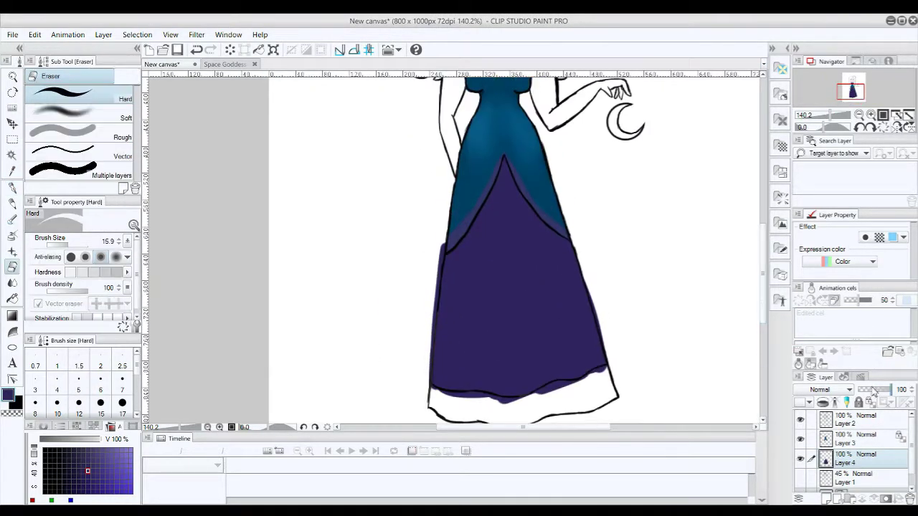
scroll(835, 117, up, 4)
drag(432, 263, 425, 416)
scroll(522, 225, down, 5)
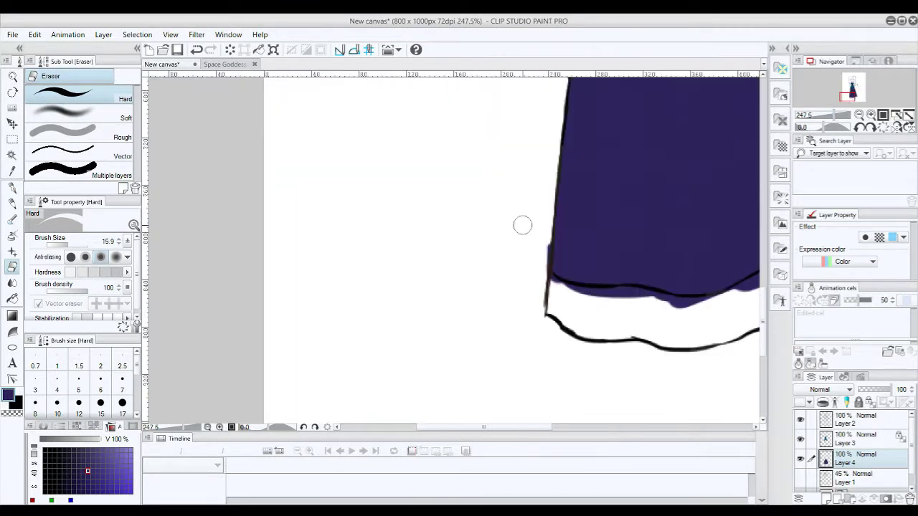
drag(606, 307, 746, 287)
scroll(514, 273, right, 5)
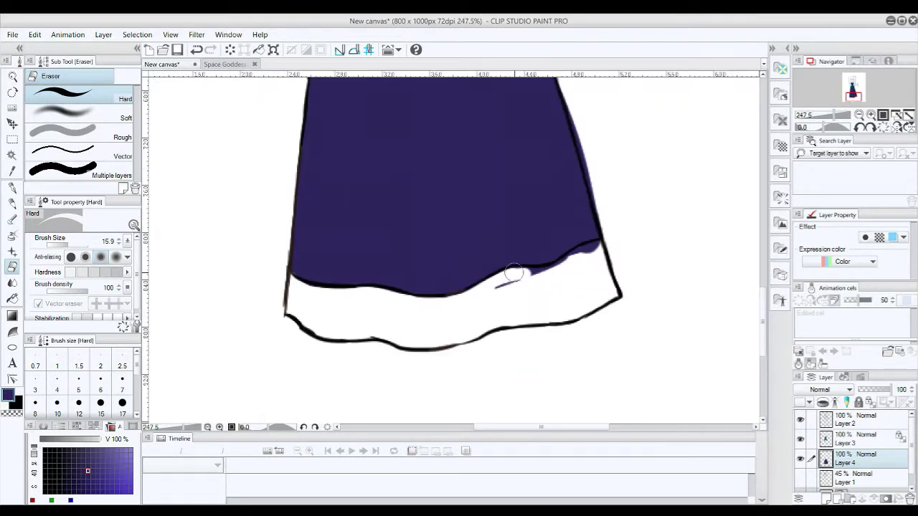
scroll(506, 286, up, 3)
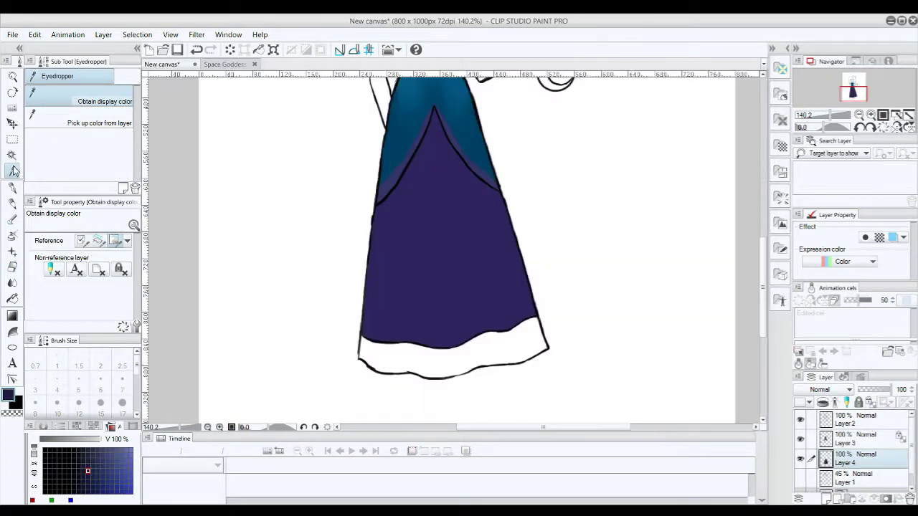
Step: Shade the upper part of the underskirt with dark navy and blend it down into the purple
mouse_move(452, 115)
mouse_down()
mouse_move(440, 154)
mouse_move(366, 231)
mouse_up()
key(j)
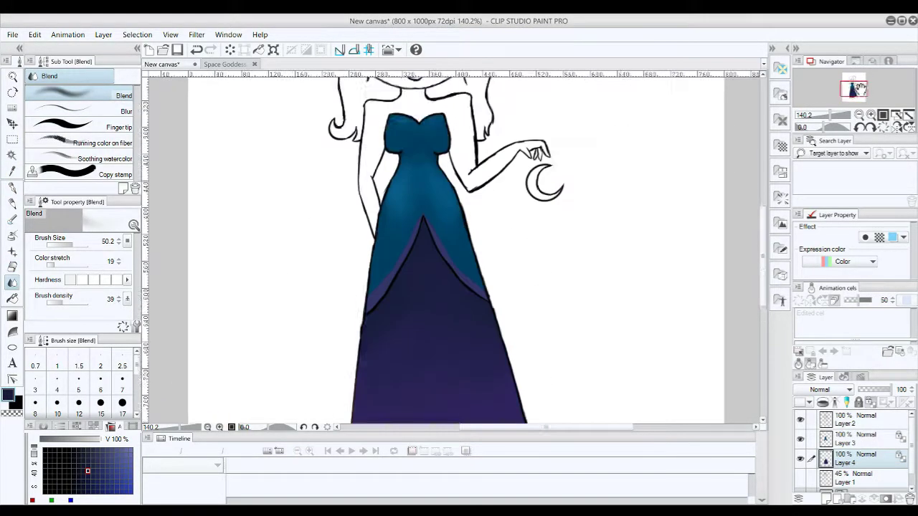
mouse_move(416, 331)
mouse_down()
mouse_move(420, 344)
mouse_move(595, 338)
mouse_move(502, 344)
mouse_up()
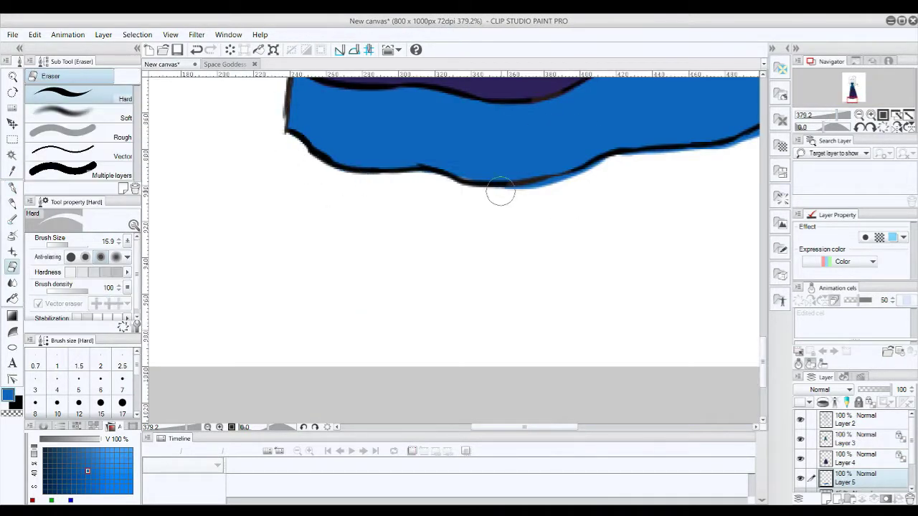
Step: Erase the blue overspill below the hem band on Layer 5, then shade the band's upper edge darker blue and blend it
drag(500, 193, 566, 182)
scroll(639, 158, right, 5)
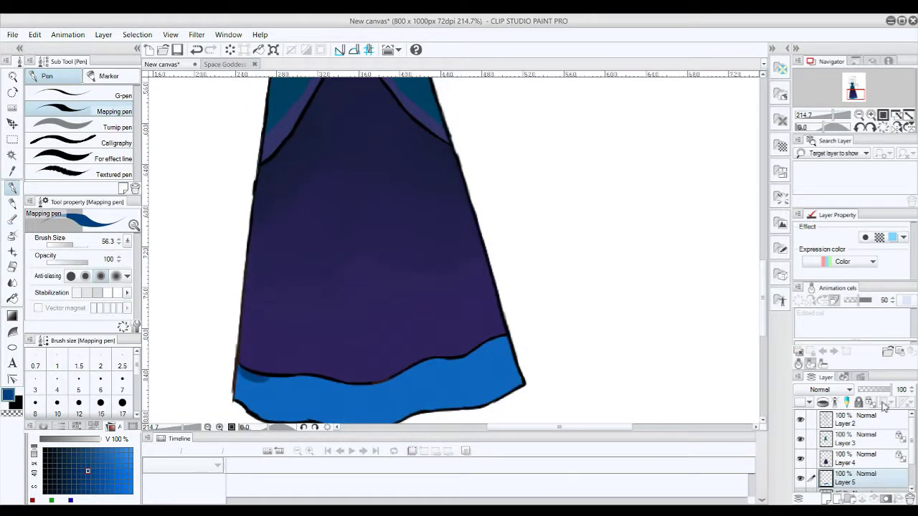
mouse_move(237, 373)
mouse_down()
mouse_move(505, 347)
mouse_move(273, 392)
mouse_move(327, 399)
mouse_move(495, 372)
mouse_up()
key(j)
Step: Add a new layer and paint the hair dark navy with the Mapping pen at size 56.3
mouse_move(843, 115)
mouse_down()
mouse_move(827, 115)
mouse_move(859, 128)
mouse_up()
key(ctrl+shift+n)
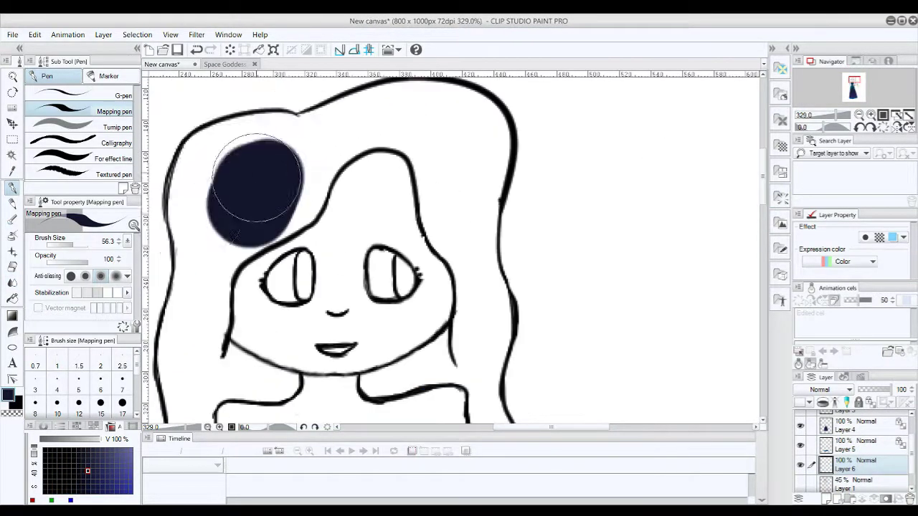
mouse_move(256, 178)
mouse_down()
mouse_move(196, 307)
mouse_move(262, 220)
mouse_move(378, 106)
mouse_move(431, 158)
mouse_move(475, 364)
mouse_move(357, 370)
mouse_move(488, 256)
mouse_move(334, 269)
mouse_move(385, 304)
mouse_move(297, 357)
mouse_move(279, 261)
mouse_move(247, 380)
mouse_move(568, 308)
mouse_move(580, 349)
mouse_up()
Step: Erase the navy overspill from the face, chin, neck and shoulder on Layer 6
key(e)
scroll(550, 153, up, 2)
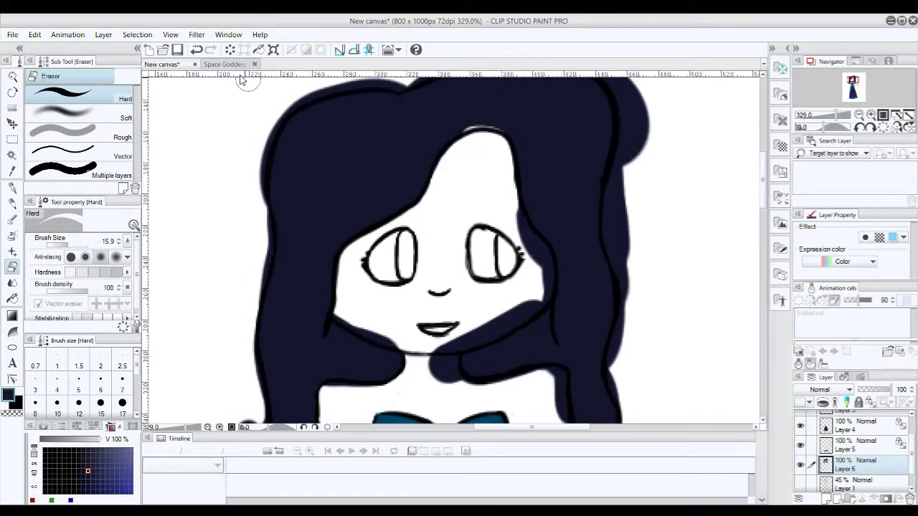
drag(496, 139, 542, 282)
mouse_move(435, 345)
mouse_down()
mouse_move(484, 312)
mouse_move(489, 327)
mouse_move(546, 280)
mouse_move(432, 340)
mouse_move(386, 332)
mouse_move(409, 323)
mouse_move(448, 370)
mouse_move(540, 378)
mouse_up()
key(p)
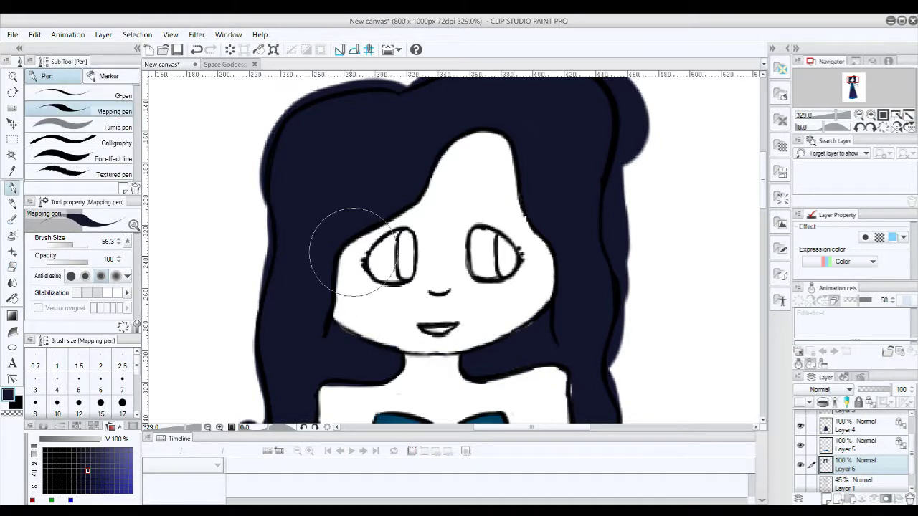
Step: Erase the navy overspill outside the hair's outline along both sides and around the curled lower ends with the Hard eraser at size 15.9
scroll(534, 340, down, 4)
key(e)
drag(571, 328, 571, 382)
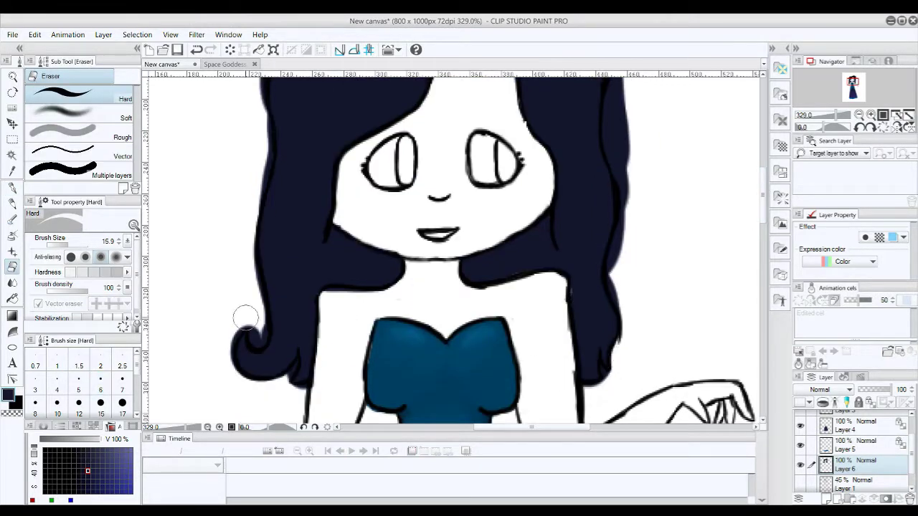
drag(260, 117, 258, 294)
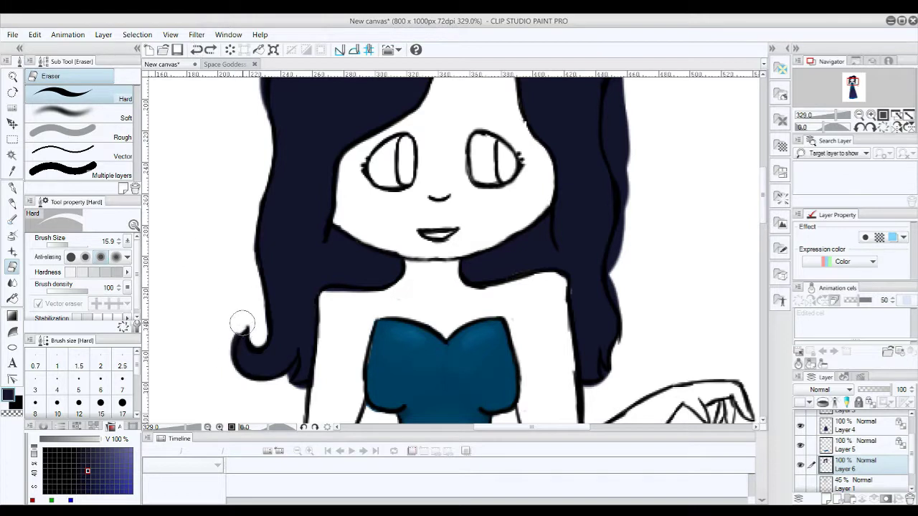
drag(618, 207, 625, 301)
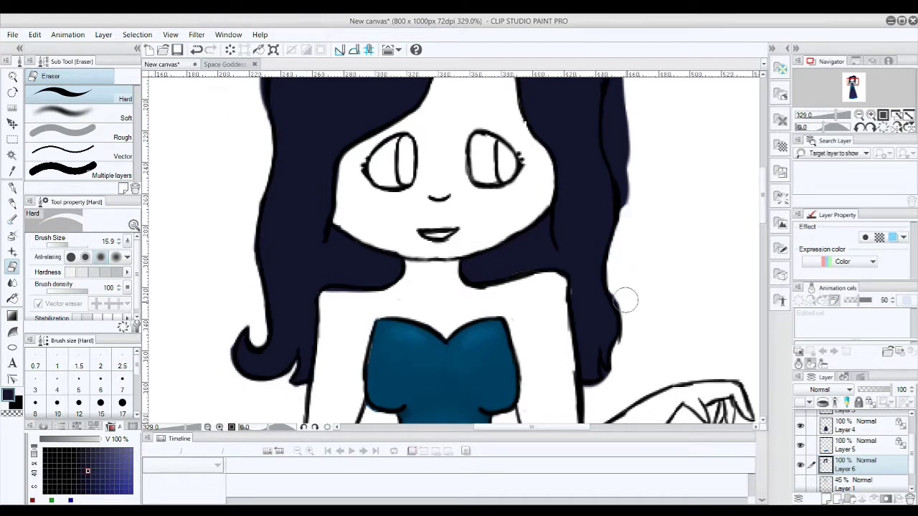
Step: Erase the navy overspill around the crown and upper sides of the hair on Layer 6
drag(764, 194, 763, 172)
scroll(853, 445, up, 2)
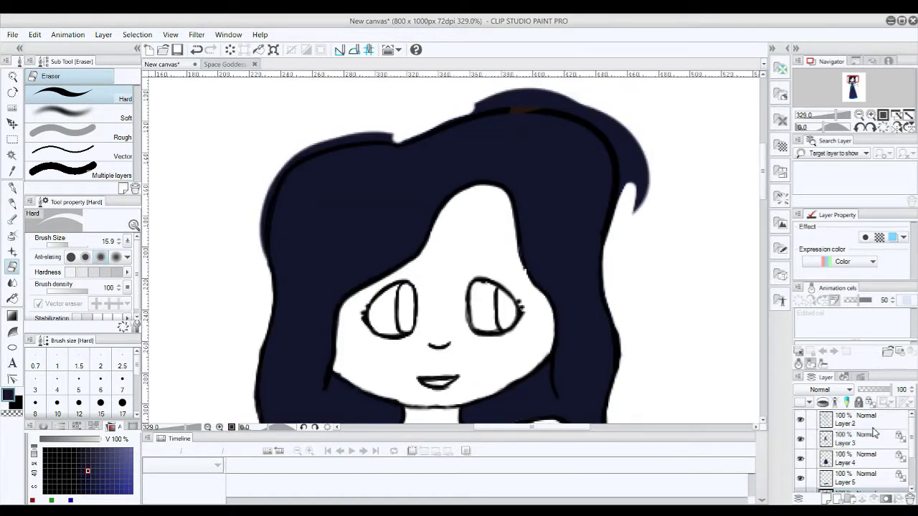
click(832, 420)
scroll(854, 445, down, 2)
click(857, 468)
mouse_move(630, 140)
mouse_down()
mouse_move(637, 226)
mouse_move(573, 101)
mouse_move(370, 144)
mouse_move(379, 135)
mouse_move(254, 217)
mouse_up()
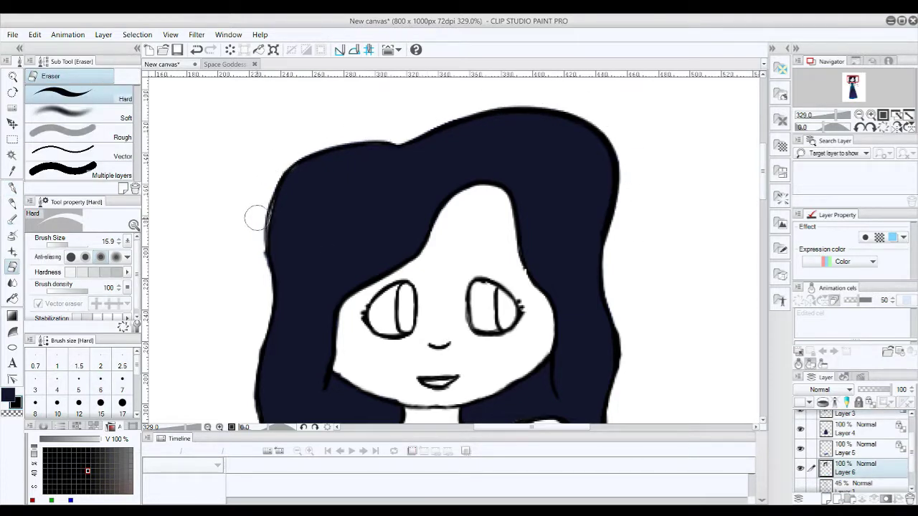
key(p)
scroll(740, 205, down, 2)
key(e)
scroll(686, 368, down, 5)
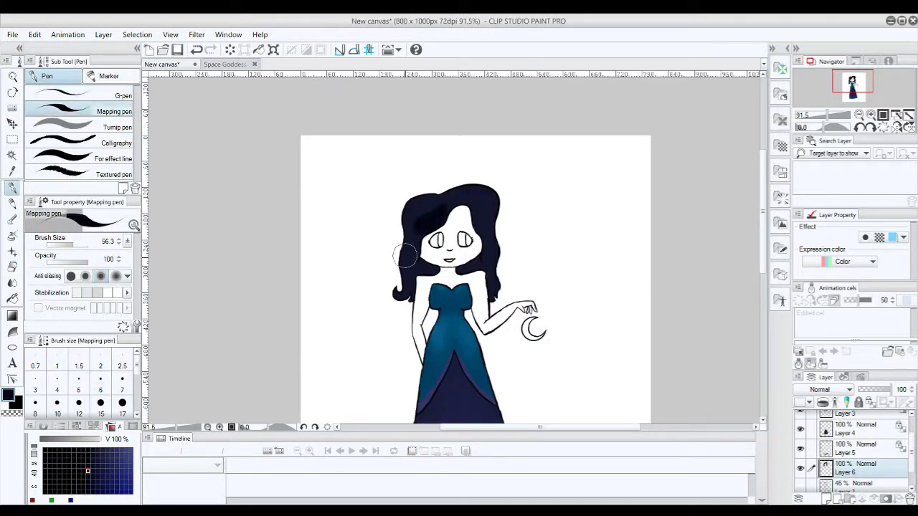
click(196, 49)
key(ctrl+z)
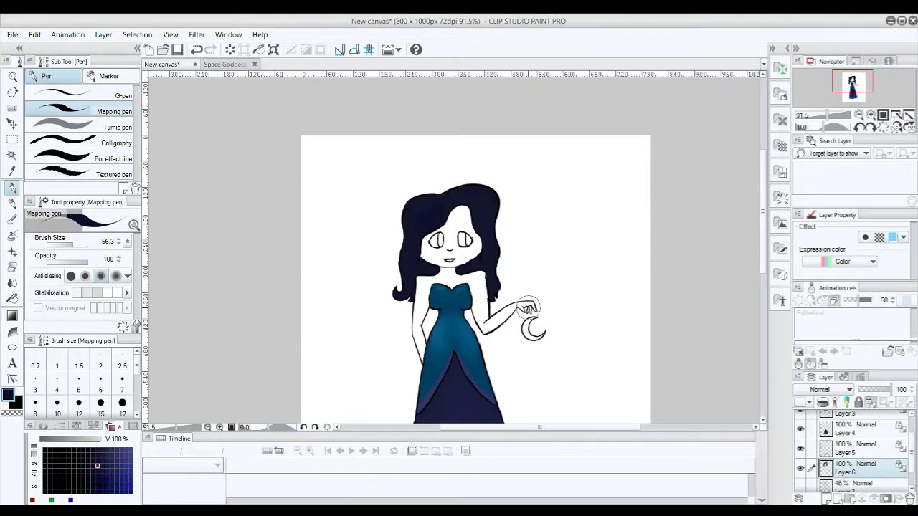
Step: Shade the hair with darker navy, including the parts behind the neck below the chin, and blend the shading into the base
key(j)
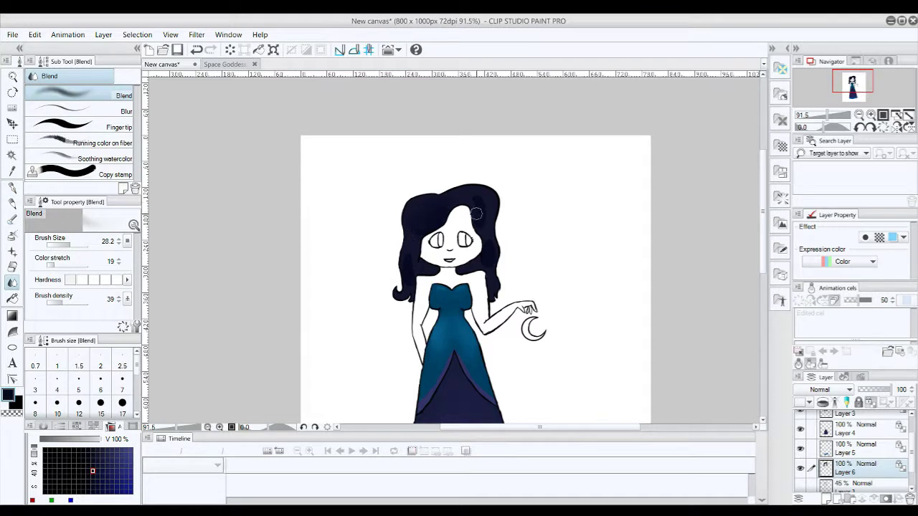
scroll(405, 287, up, 4)
key(p)
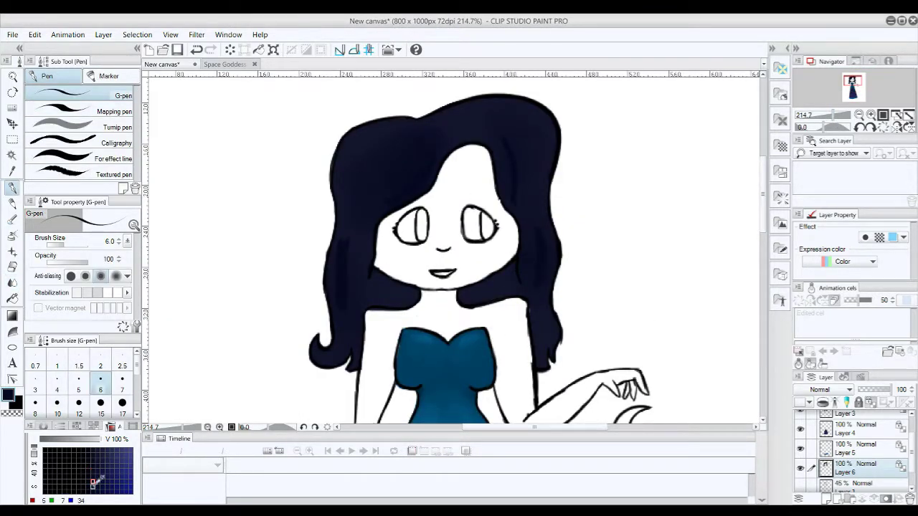
key(j)
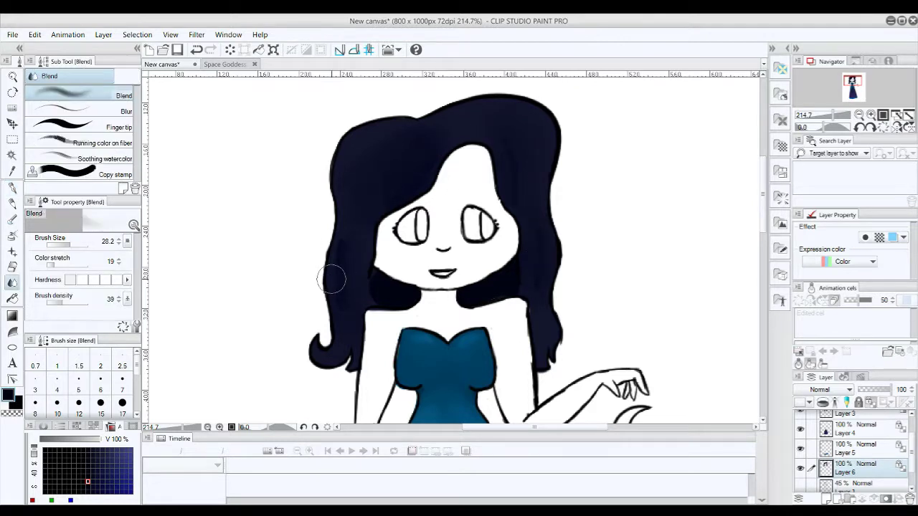
Step: Paint lighter blue highlights along the hair strands with the G-pen at size 6, and soften them with Blend and Blur
click(13, 172)
key(ctrl+Tab)
key(ctrl+Tab)
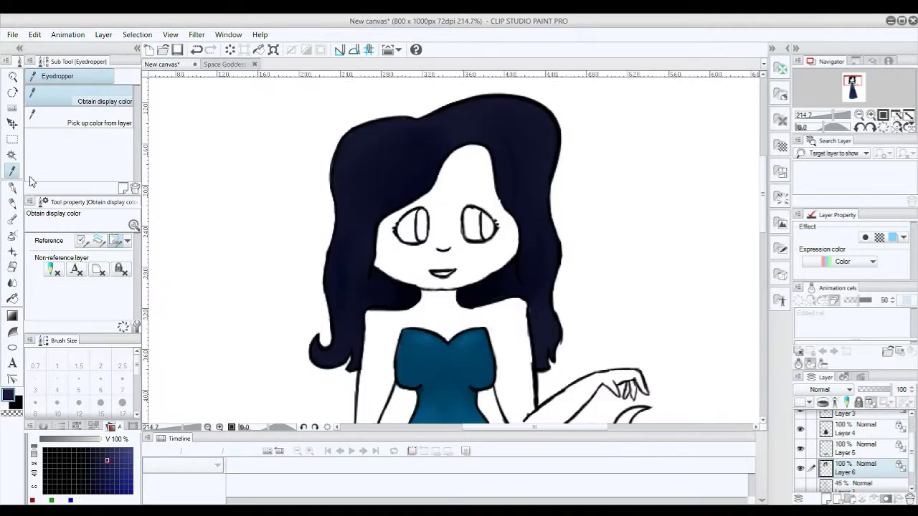
click(12, 186)
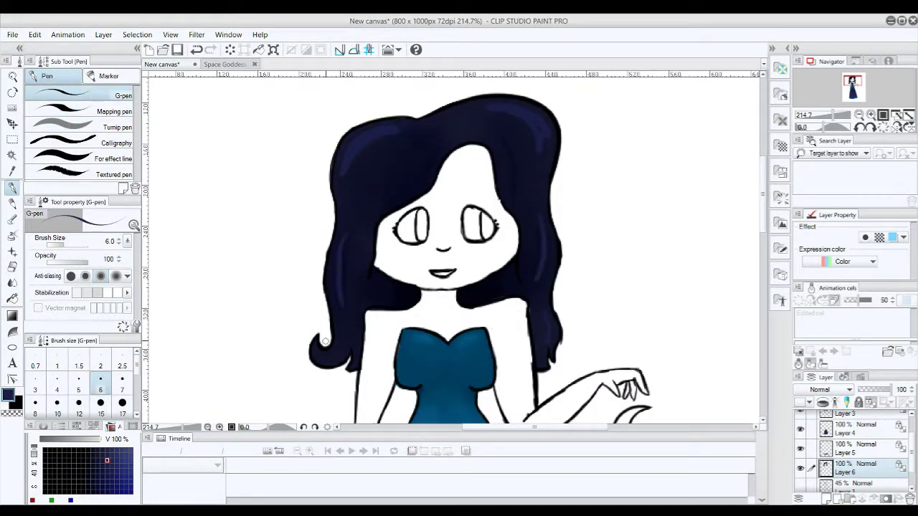
click(12, 282)
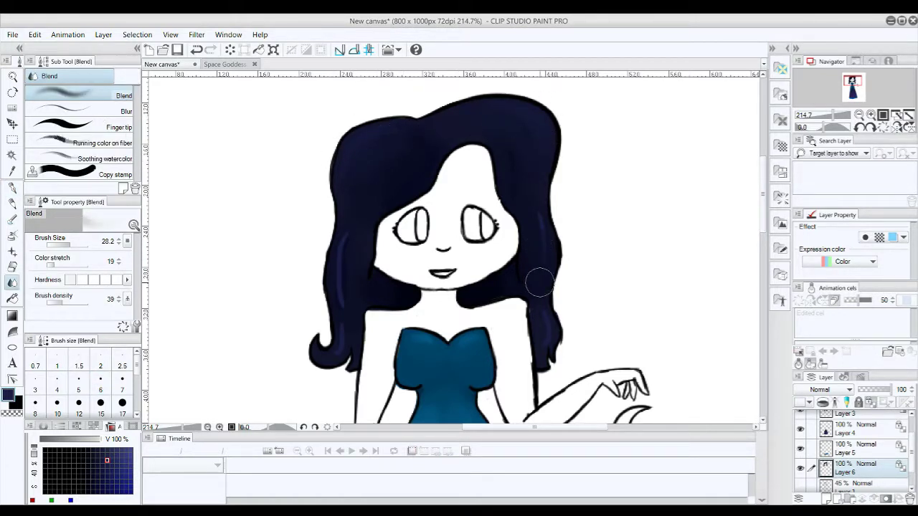
key(period)
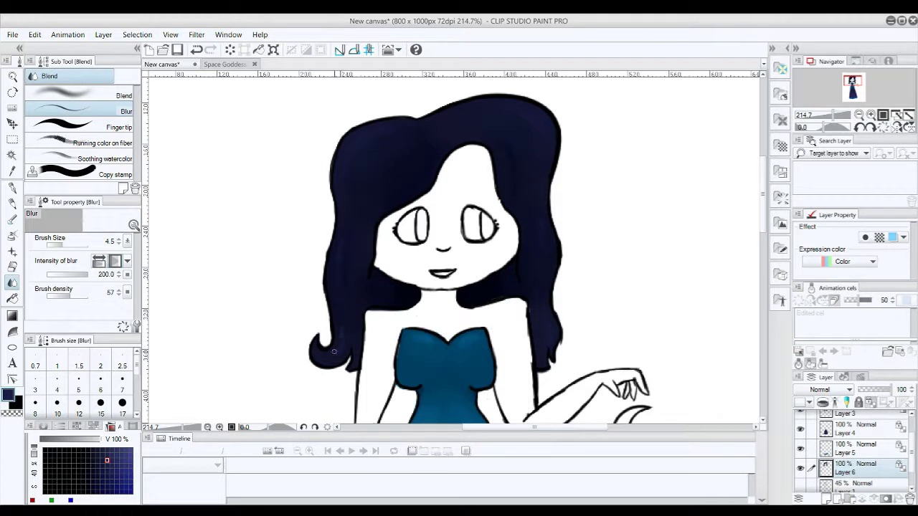
Step: Add Layer 7 below the hair layer and paint the face, neck and chest gold with the Mapping pen at size 56.3
scroll(816, 127, down, 3)
scroll(817, 128, up, 2)
click(829, 499)
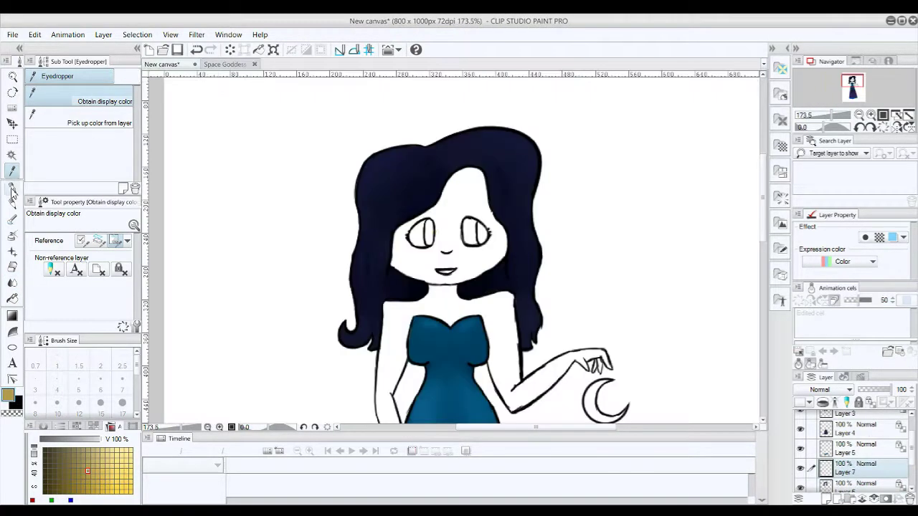
key(p)
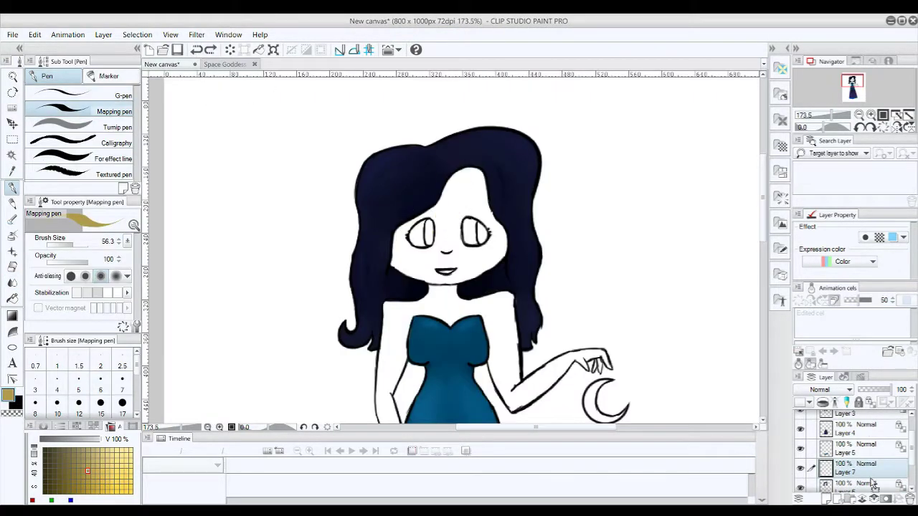
mouse_move(450, 185)
mouse_down()
mouse_move(441, 235)
mouse_move(396, 268)
mouse_move(439, 271)
mouse_move(438, 260)
mouse_move(517, 301)
mouse_move(467, 151)
mouse_move(411, 214)
mouse_move(393, 153)
mouse_move(442, 205)
mouse_move(531, 187)
mouse_up()
Step: Fill both arms and the raised hand with gold using the G-pen at size 20, reducing it to size 10 for small areas
scroll(452, 201, up, 3)
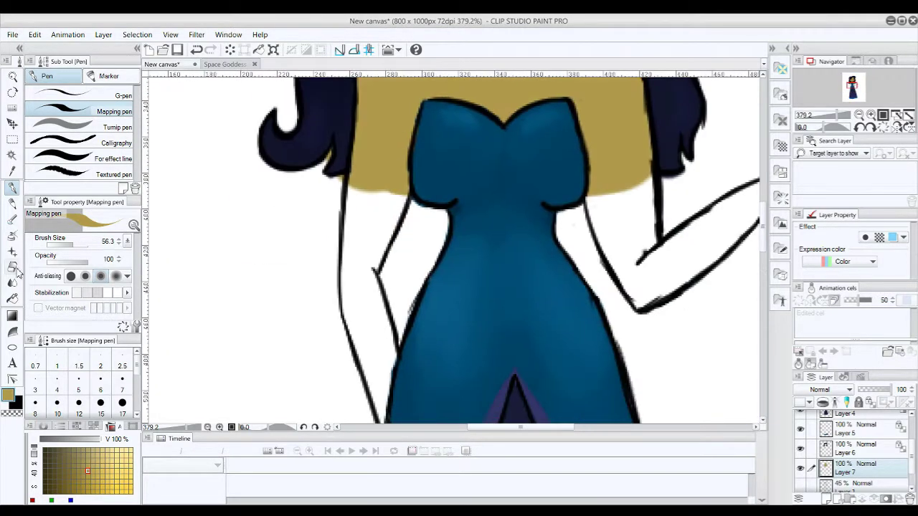
click(79, 95)
mouse_move(365, 187)
mouse_down()
mouse_move(377, 279)
mouse_move(352, 259)
mouse_move(352, 294)
mouse_up()
key(ctrl+z)
key(ctrl+z)
mouse_move(348, 227)
mouse_down()
mouse_move(388, 360)
mouse_move(382, 224)
mouse_move(387, 201)
mouse_up()
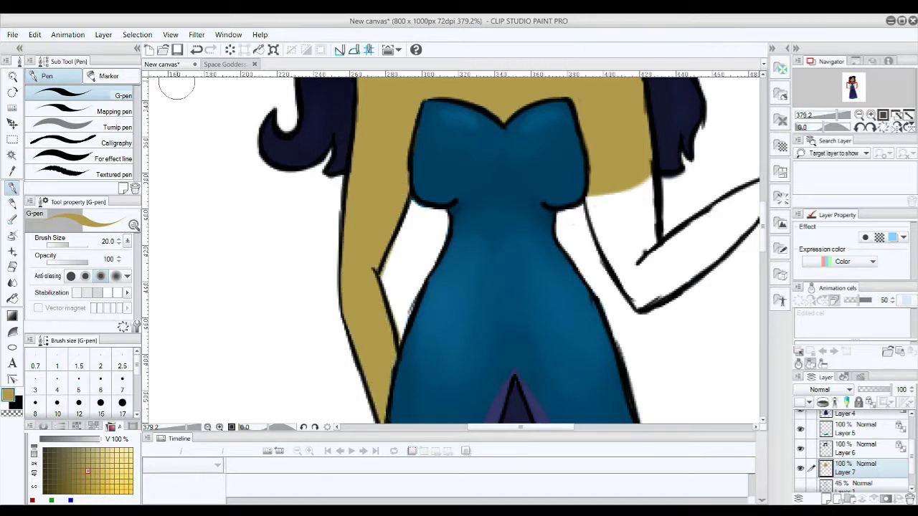
mouse_move(622, 207)
mouse_down()
mouse_move(599, 215)
mouse_move(635, 267)
mouse_up()
mouse_move(733, 220)
mouse_down()
mouse_move(583, 246)
mouse_move(660, 208)
mouse_move(717, 215)
mouse_up()
key(e)
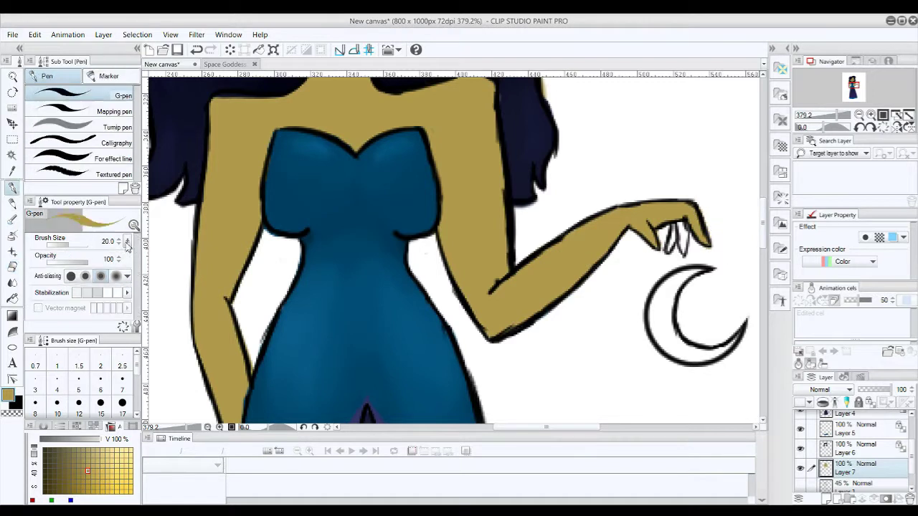
key(p)
click(58, 406)
Step: Paint the mouth dark olive and fill both eyes with light grey using the G-pen at size 10
key(ctrl+0)
scroll(395, 180, up, 10)
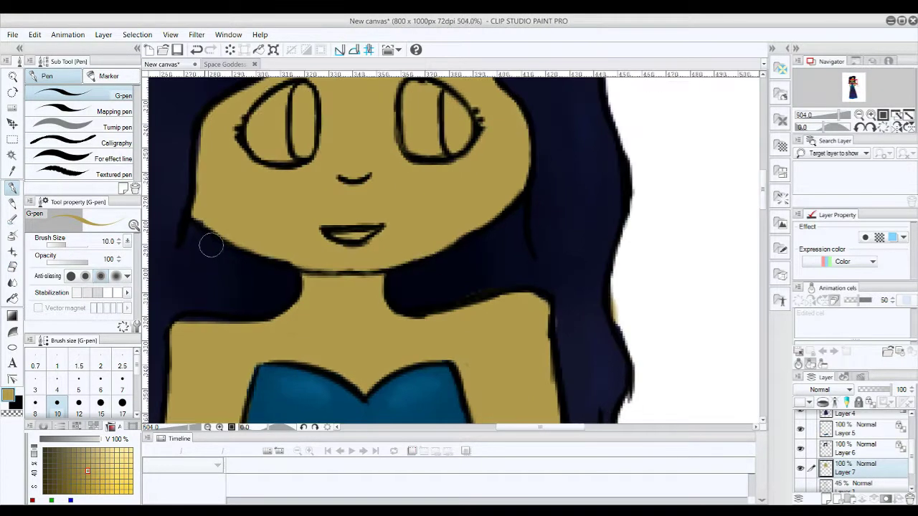
click(224, 64)
click(161, 64)
alt+click(618, 193)
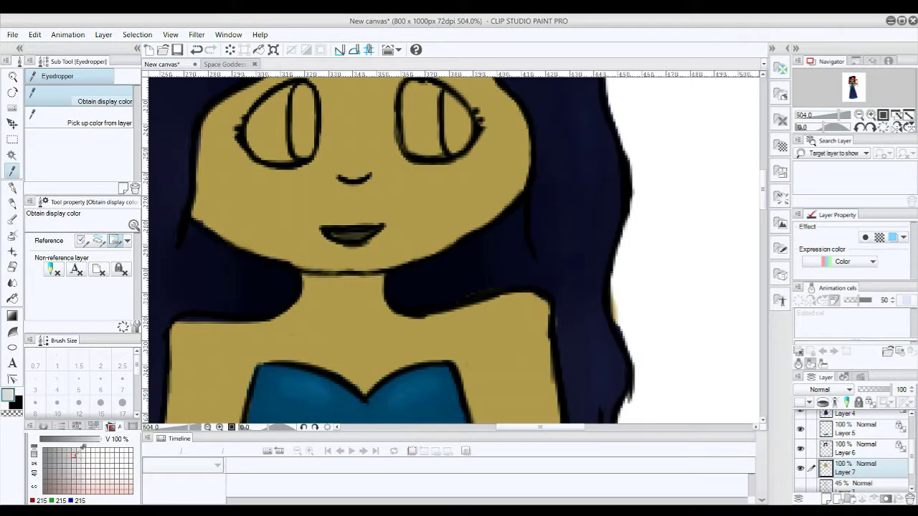
drag(250, 136, 294, 89)
mouse_move(301, 143)
mouse_down()
mouse_move(430, 86)
mouse_move(459, 143)
mouse_up()
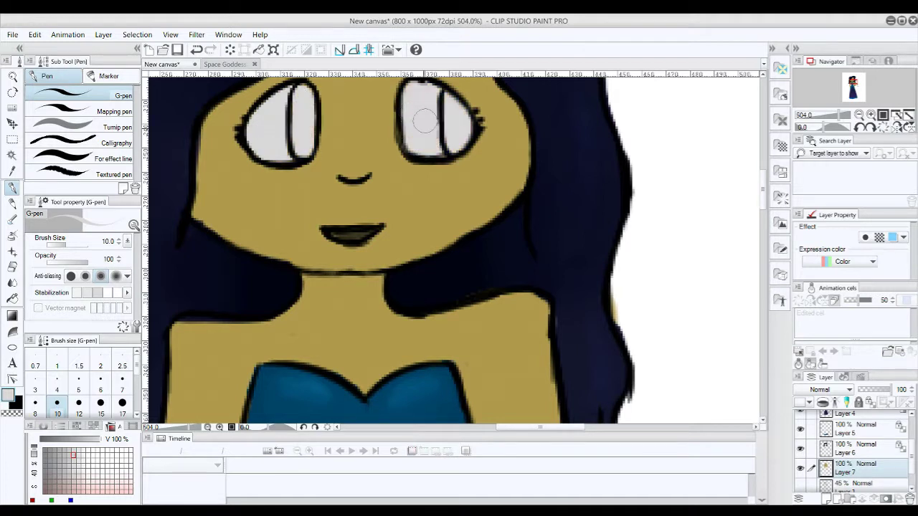
Step: Pick a dark blue and paint the irises of both eyes with the G-pen
key(i)
click(275, 94)
key(p)
drag(287, 93, 286, 154)
drag(452, 93, 451, 151)
Step: Pick a darker gold from the Space Goddess painting and shade the skin under the chin and around the bodice's edges with the G-pen
key(i)
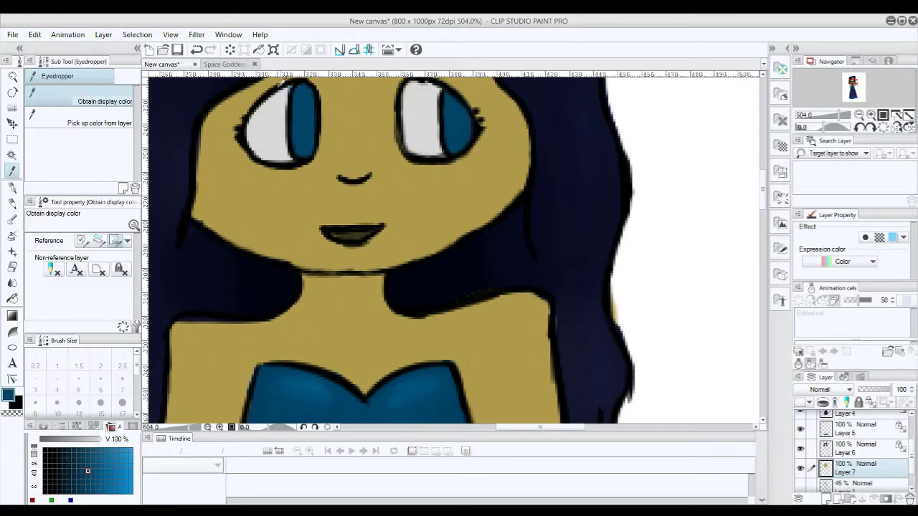
click(227, 64)
click(443, 208)
click(161, 64)
key(p)
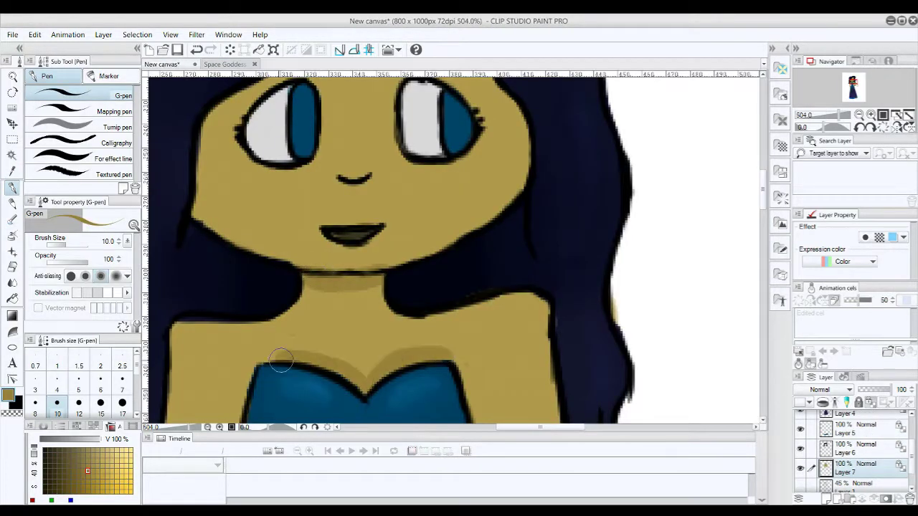
scroll(370, 278, down, 3)
drag(370, 278, 345, 237)
key(j)
drag(581, 237, 574, 164)
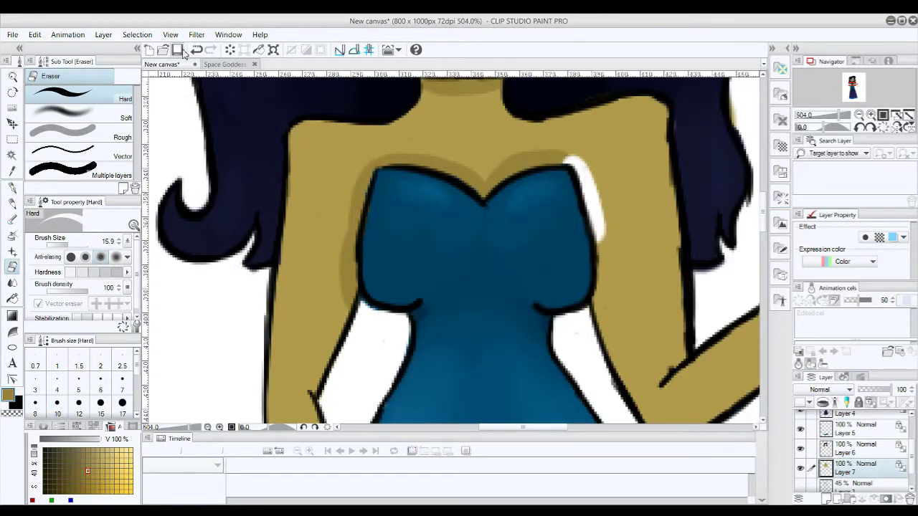
key(p)
drag(577, 208, 573, 161)
Step: Shade the forehead and the sides of the face along the hair with the darker gold
scroll(727, 330, right, 5)
scroll(746, 119, left, 1)
scroll(746, 119, up, 8)
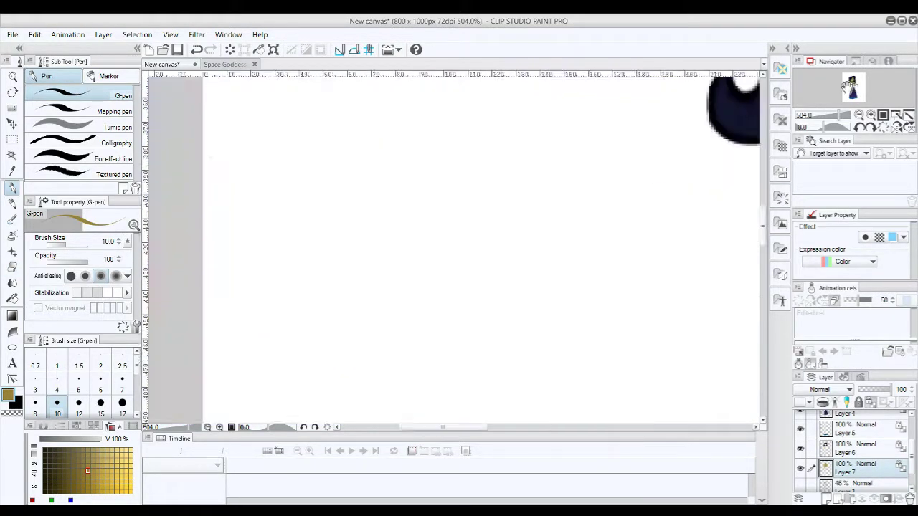
mouse_move(424, 130)
mouse_down()
mouse_move(528, 321)
mouse_move(532, 396)
mouse_up()
scroll(532, 396, left, 5)
scroll(542, 108, right, 3)
mouse_move(541, 107)
mouse_down()
mouse_move(454, 192)
mouse_move(412, 330)
mouse_up()
Step: Soften the darker gold shading on the forehead, face, neck and chest with the Blur brush at size 4.5
key(j)
scroll(766, 112, up, 3)
scroll(766, 112, right, 4)
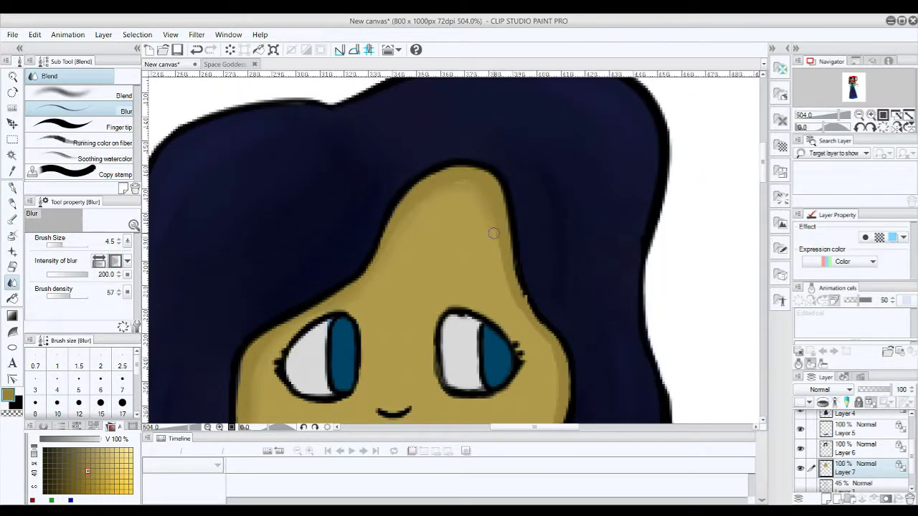
scroll(549, 275, down, 5)
scroll(407, 363, down, 1)
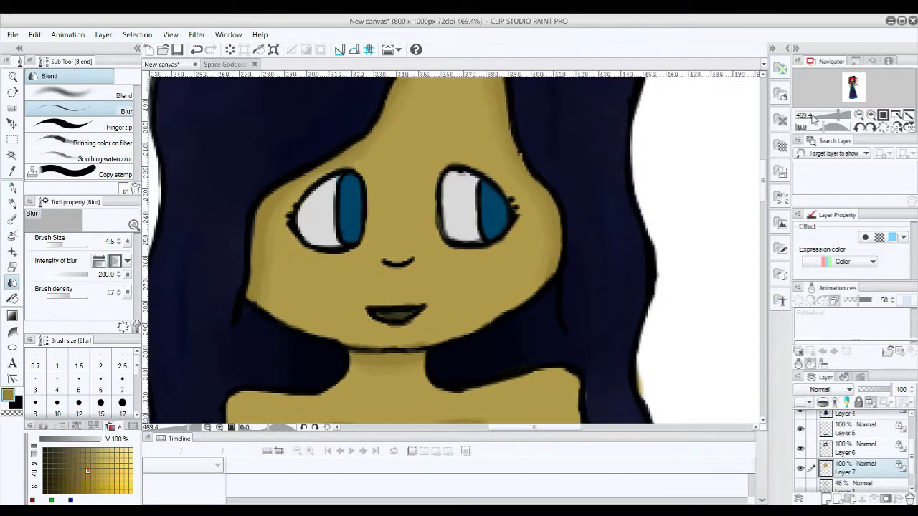
scroll(373, 314, down, 2)
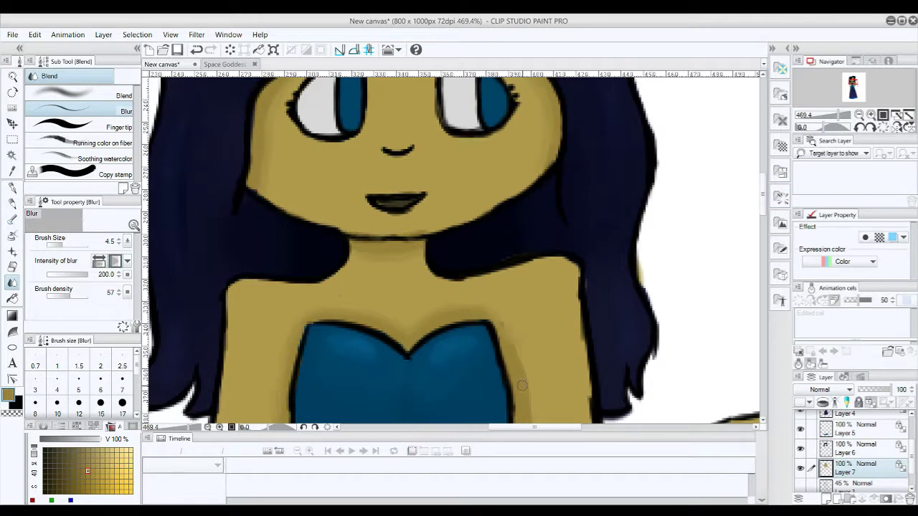
Step: Paint lighter gold highlights on the face, chest and arms with the G-pen, and soften them with Blur and Blend
scroll(761, 206, down, 3)
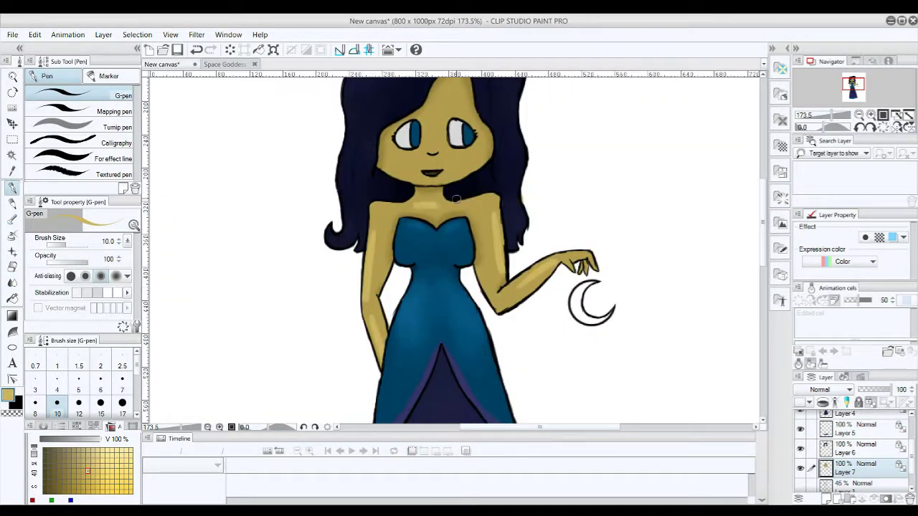
key(j)
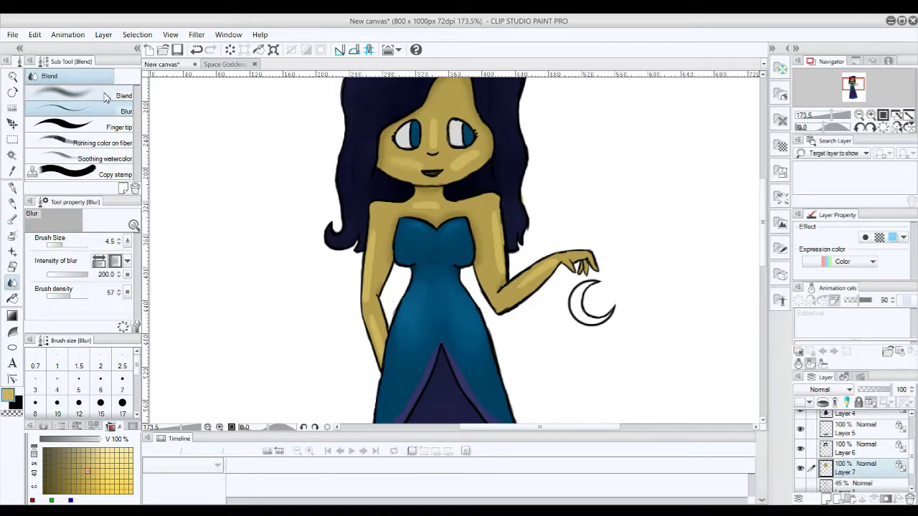
mouse_move(391, 159)
mouse_down()
mouse_move(466, 164)
mouse_move(456, 167)
mouse_up()
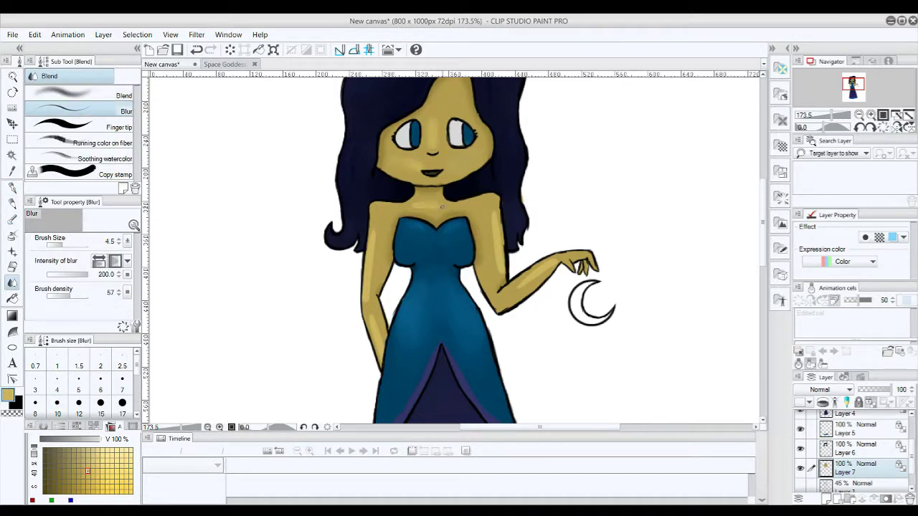
key(ctrl+0)
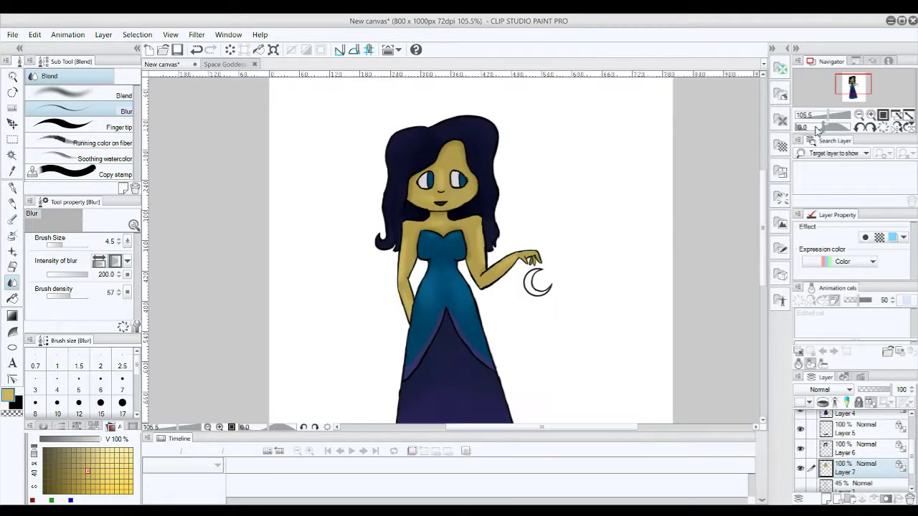
click(108, 96)
Step: Shade the lower irises of both eyes dark navy with the G-pen, and soften the shading with the Blur brush at size 4.5
drag(830, 115, 839, 115)
click(852, 82)
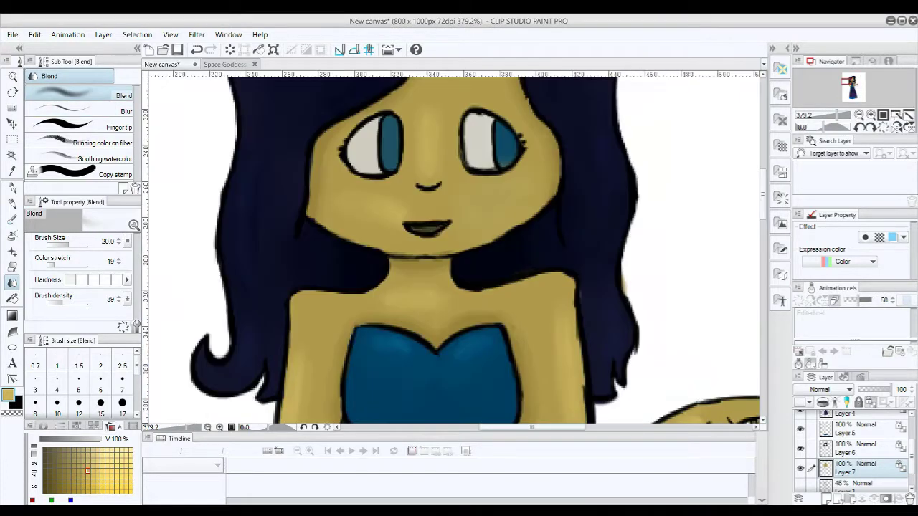
key(p)
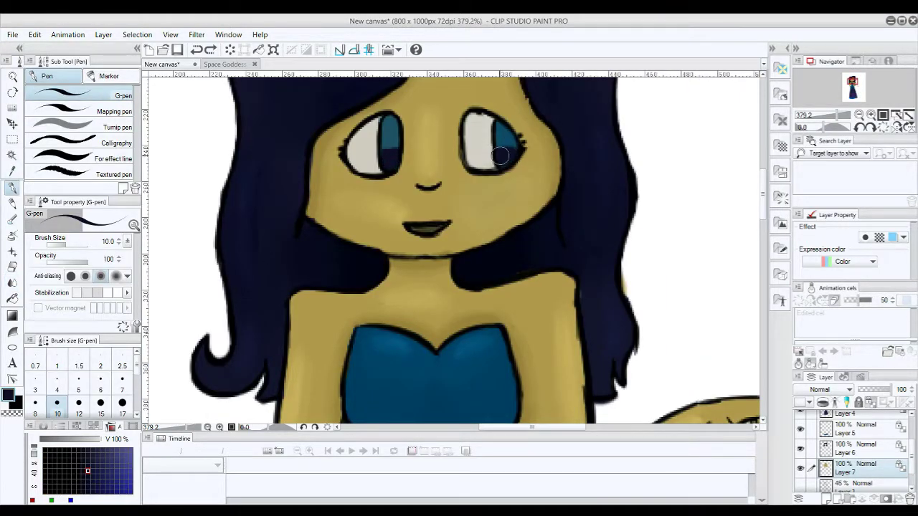
key(j)
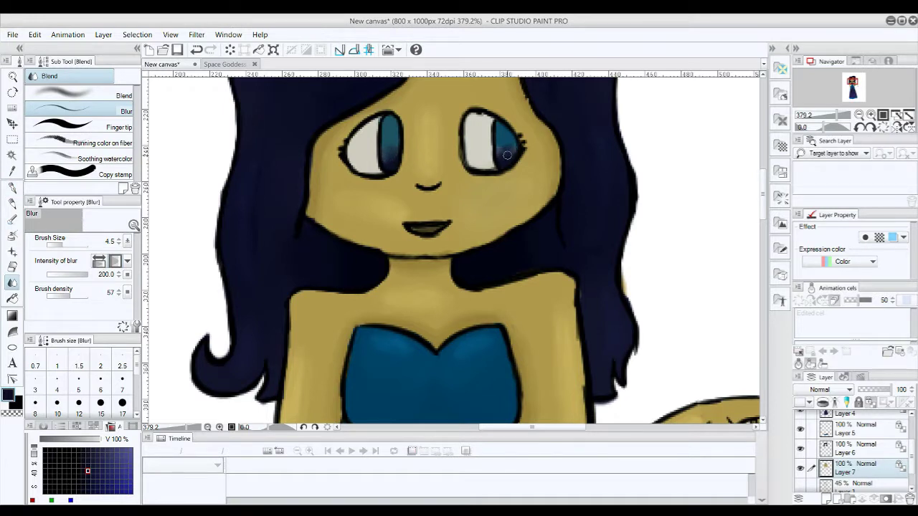
key(ctrl+0)
key(j)
Step: Pick a light blue and colour the crescent moon beneath the hand in pale blue tones
drag(831, 115, 841, 119)
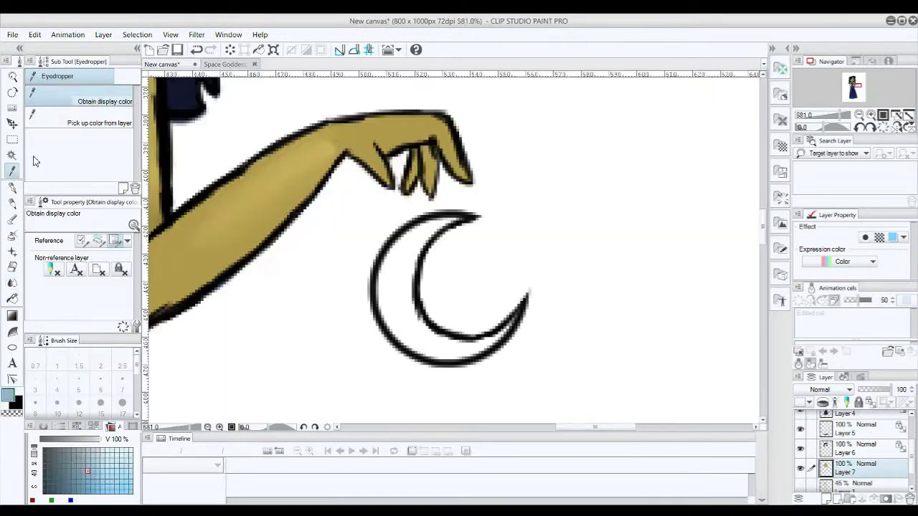
mouse_move(459, 226)
mouse_down()
mouse_move(429, 346)
mouse_move(495, 316)
mouse_up()
alt+click(485, 313)
drag(402, 301, 442, 228)
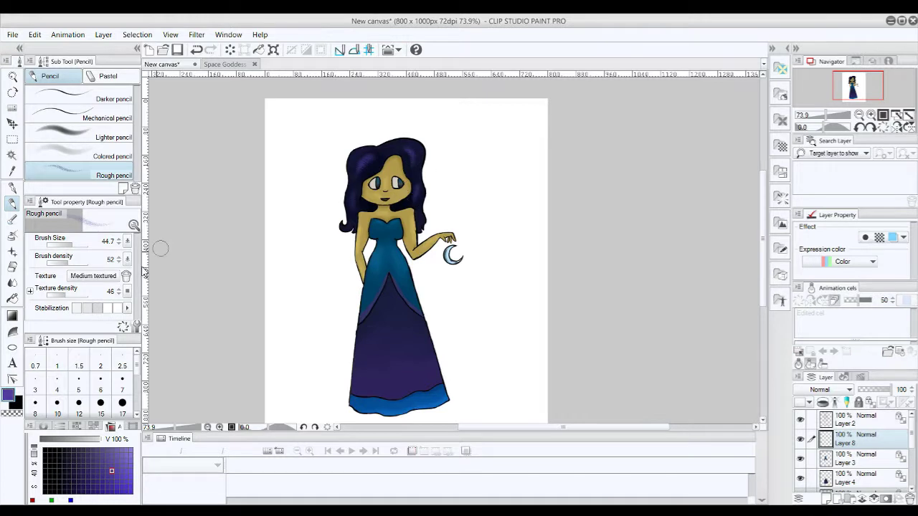
Step: Spray light lavender speckles over the hair and upper skirt at size 56.3, and erase the strays around the face
key(b)
key(b)
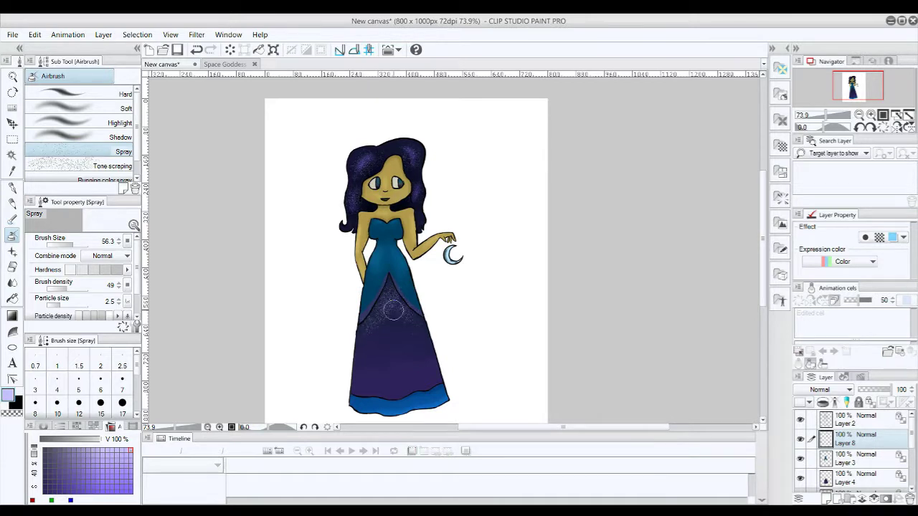
key(e)
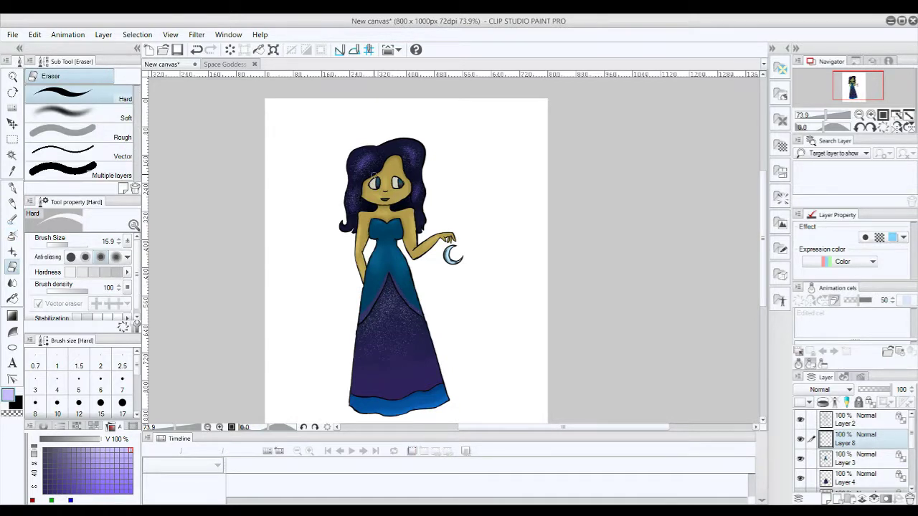
mouse_move(373, 175)
mouse_down()
mouse_move(359, 76)
mouse_move(390, 148)
mouse_up()
Step: Paint a soft lavender glow around the crescent moon with the airbrush
key(p)
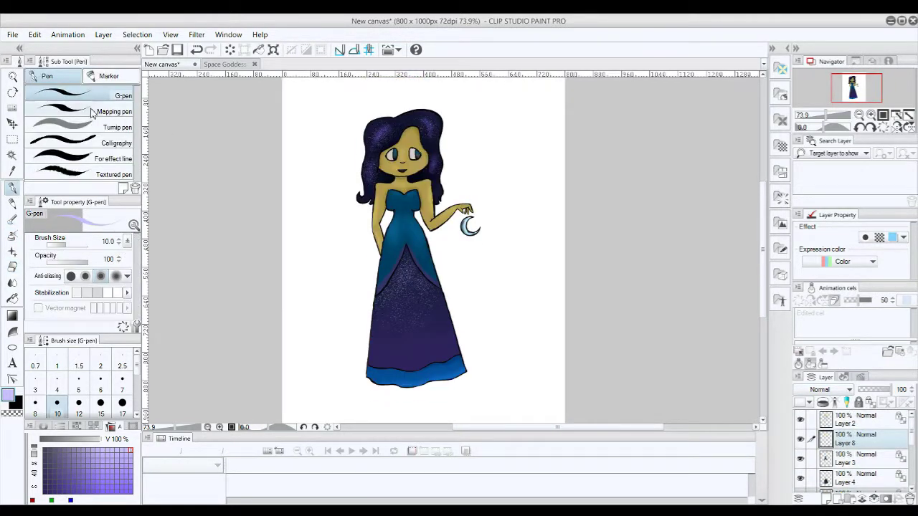
click(92, 112)
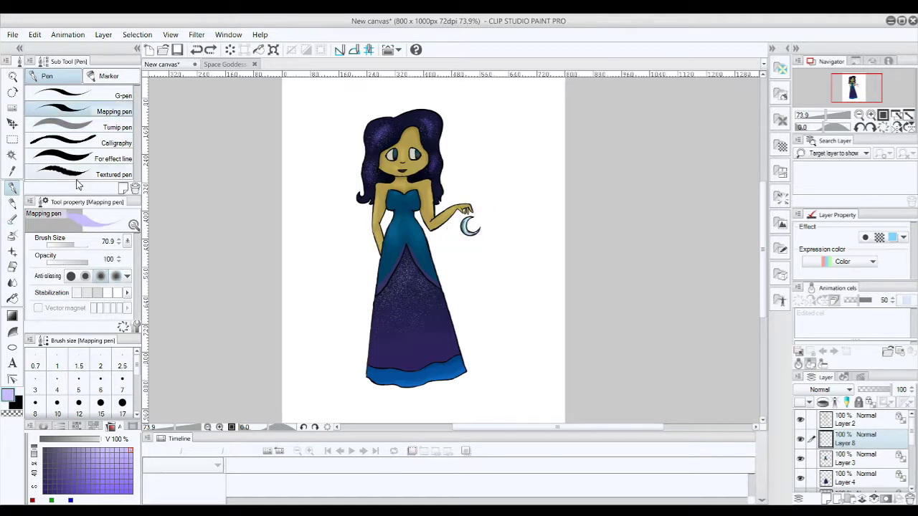
key(b)
click(470, 226)
key(e)
scroll(869, 449, down, 3)
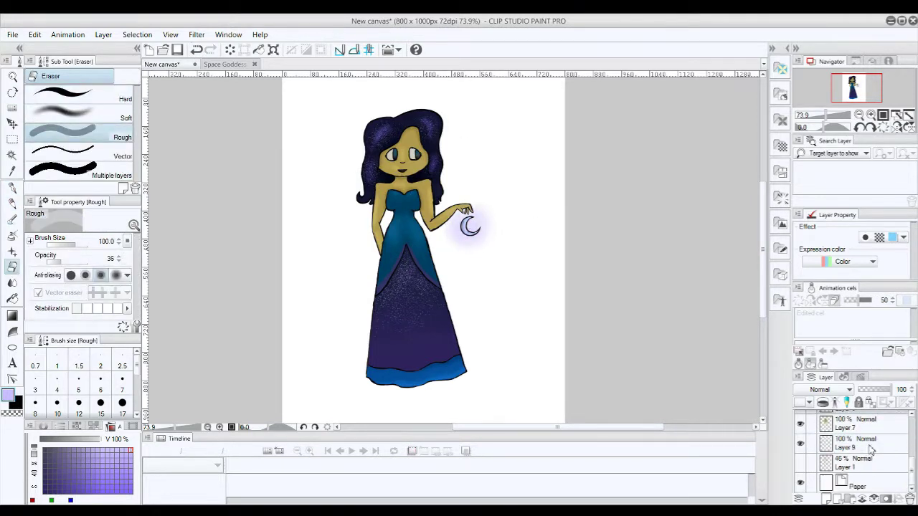
Step: Cover Layer 9 behind the figure with large patches of dark purple, blue, navy and bright violet using the Mapping pen at size 893.2
click(870, 448)
key(p)
drag(552, 47, 299, 136)
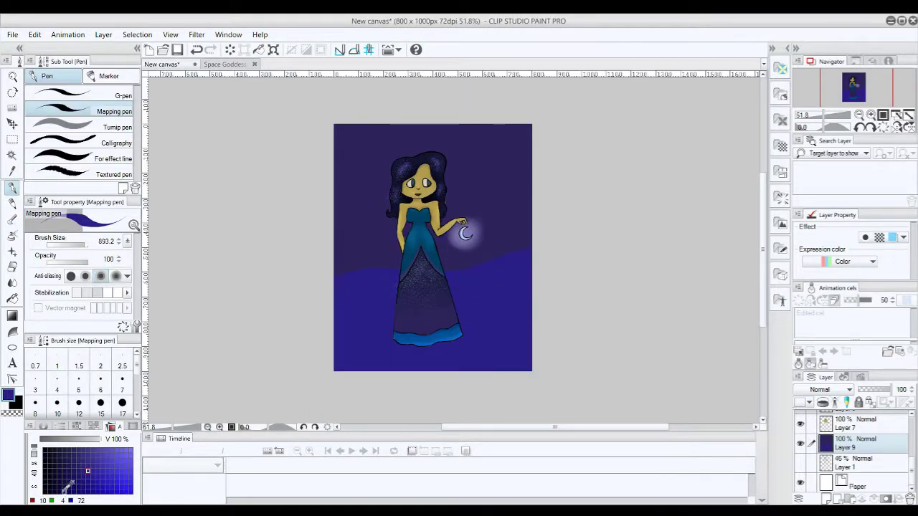
mouse_move(502, 301)
mouse_down()
mouse_move(595, 112)
mouse_move(297, 93)
mouse_up()
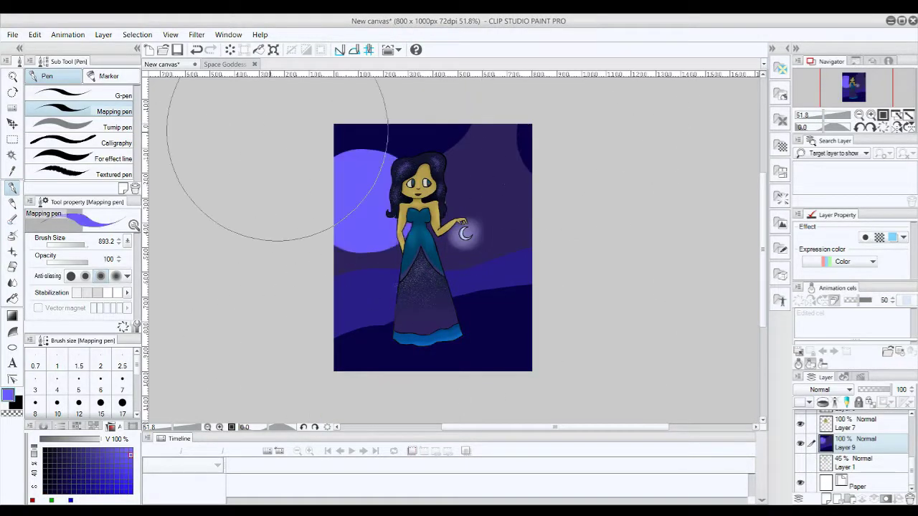
Step: Soften the background's colour patches into a smooth gradient with the Blur brush at sizes 398.9 and 100.2
click(13, 281)
drag(352, 216, 364, 152)
key(ctrl+z)
click(86, 109)
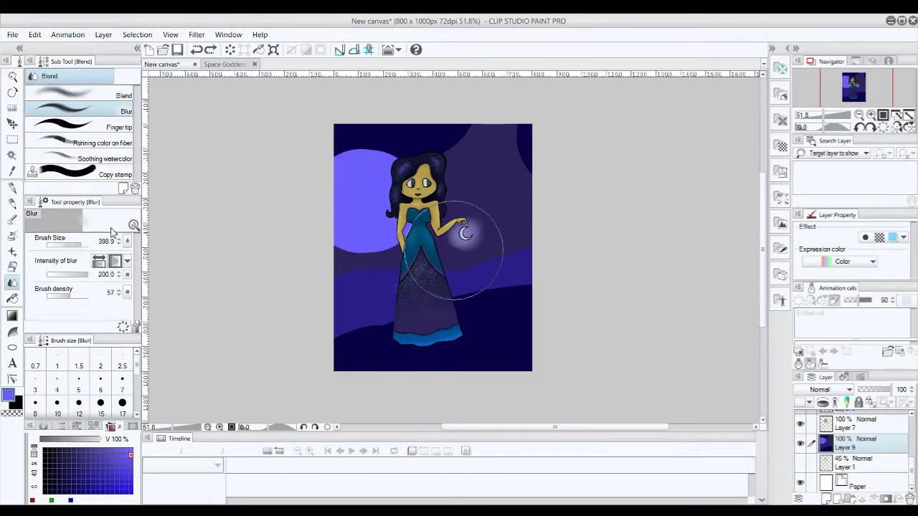
mouse_move(423, 136)
mouse_down()
mouse_move(344, 246)
mouse_move(387, 287)
mouse_up()
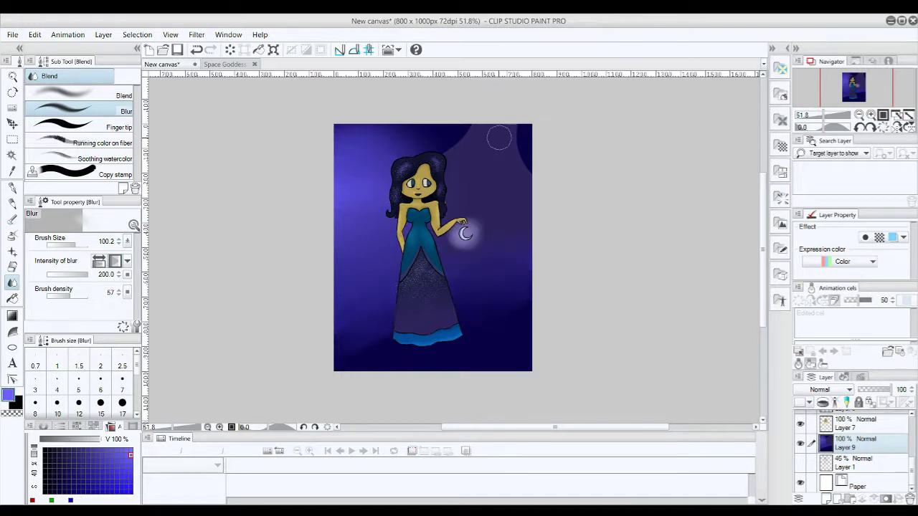
Step: Clean up stray paint beside the hair with the Soft eraser at size 24.8
key(e)
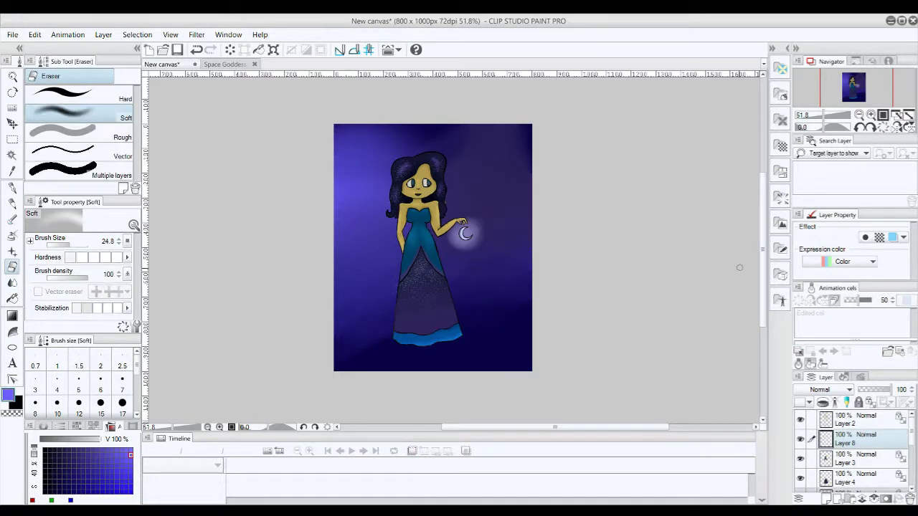
scroll(739, 265, up, 1)
ctrl+click(446, 186)
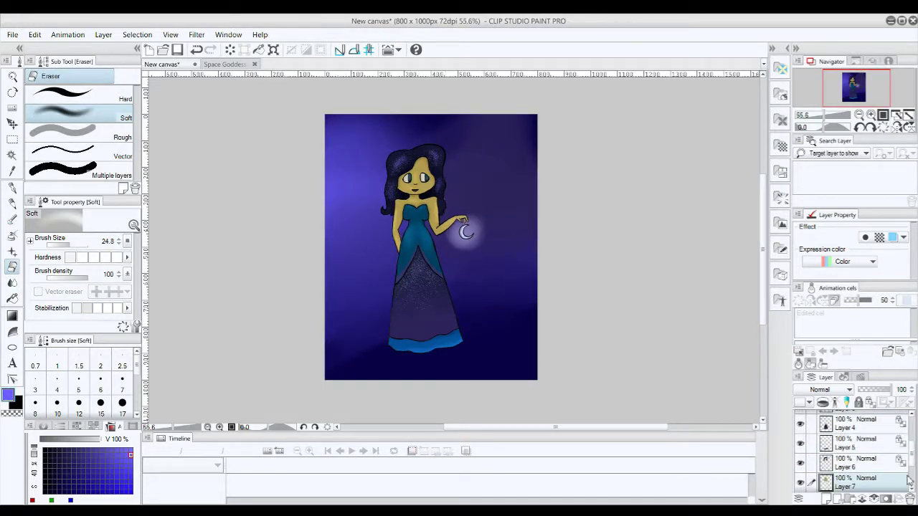
Step: Scatter star specks across the background on Layer 9 with Tone scraping at size 1261.8 and Spray at size 199.9
scroll(854, 452, down, 1)
click(853, 465)
key(b)
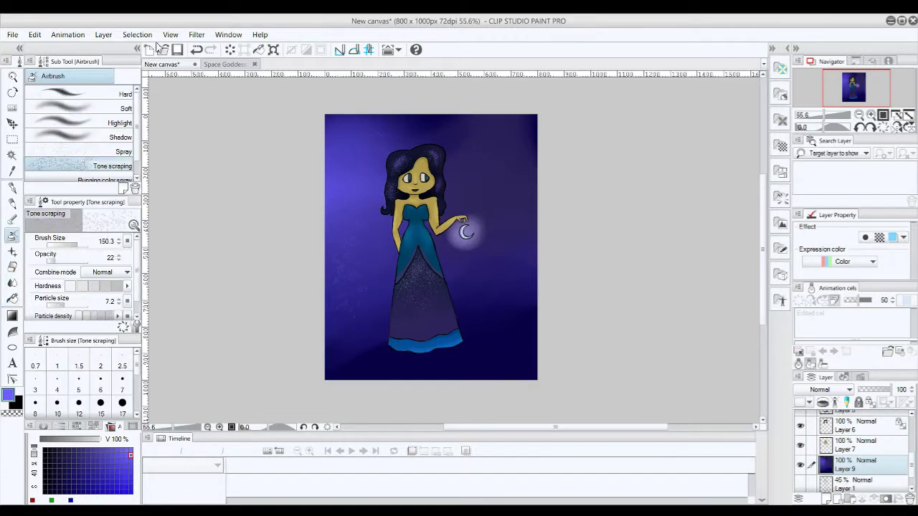
scroll(78, 136, down, 1)
drag(65, 245, 84, 244)
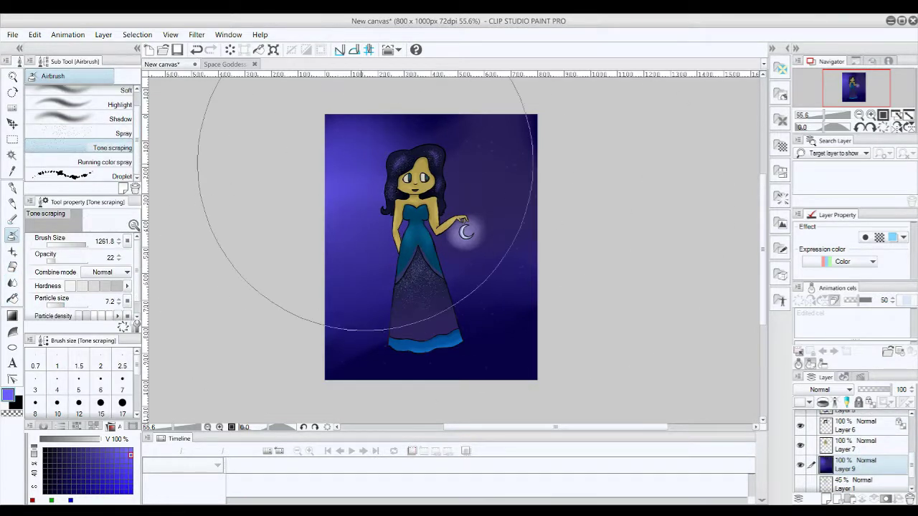
click(108, 134)
Step: Handwrite the artist's handle in black with the G-pen on Layer 10 above the other layers, beside the skirt
scroll(853, 452, up, 3)
click(861, 423)
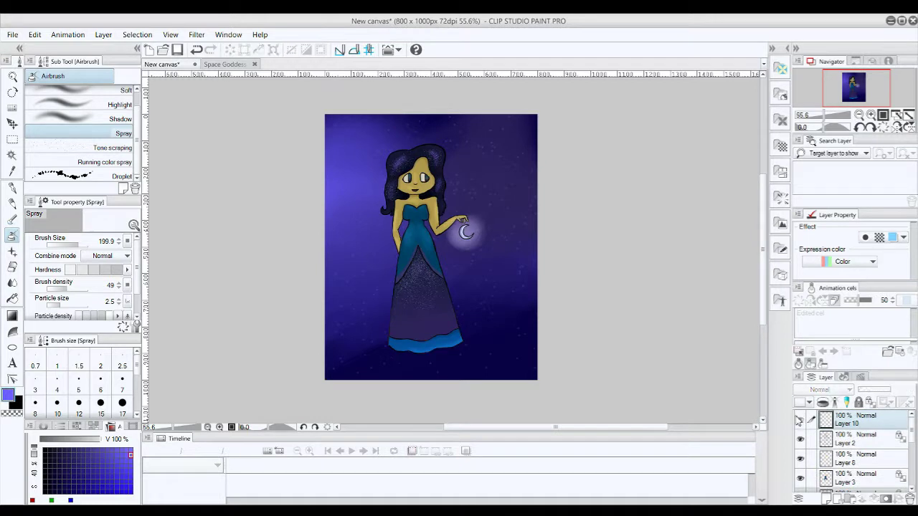
scroll(454, 248, up, 5)
key(p)
drag(511, 290, 502, 316)
drag(592, 305, 624, 312)
key(ctrl+t)
mouse_move(545, 301)
mouse_down()
mouse_move(484, 297)
mouse_move(585, 296)
mouse_up()
key(Return)
drag(596, 283, 597, 297)
Step: Scale the handwritten handle to 52% width and 47% height, and rotate it to run down the skirt's side edge
key(ctrl+t)
drag(699, 284, 584, 301)
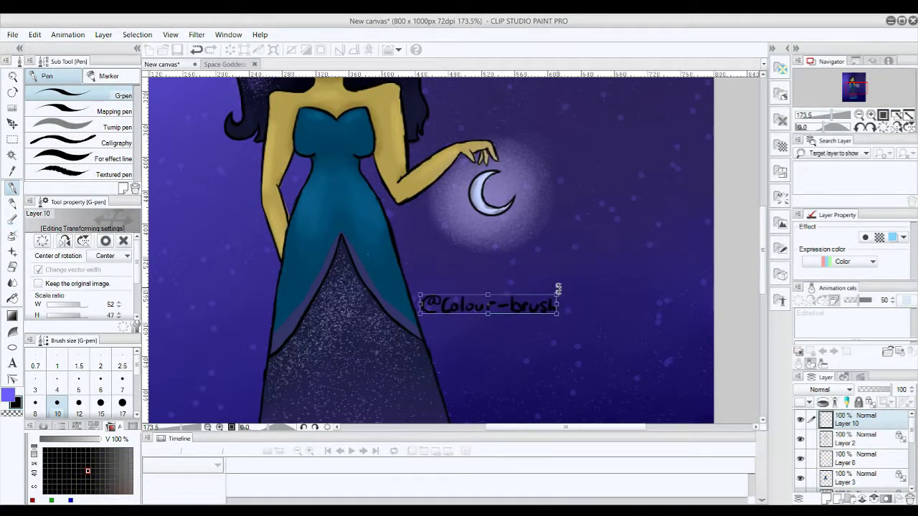
scroll(502, 287, down, 5)
drag(545, 337, 567, 291)
key(Return)
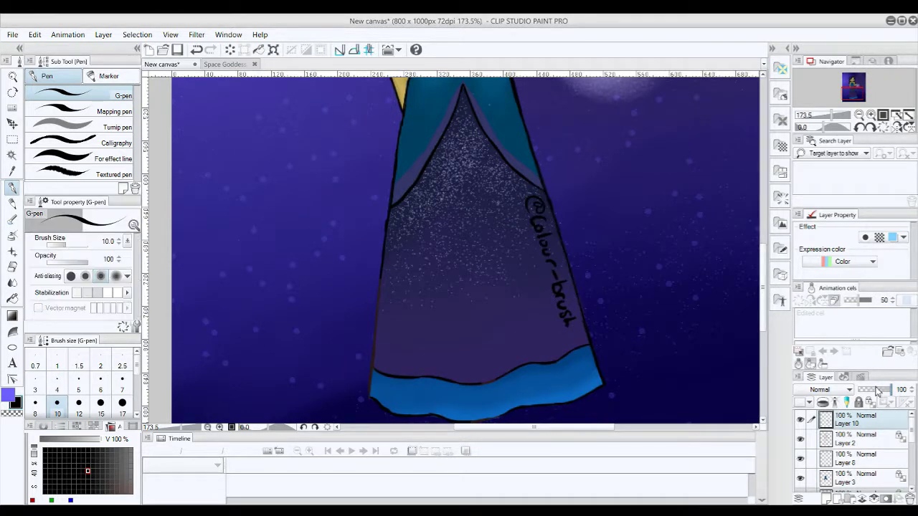
Step: Reduce the opacity of the signature's Layer 10 to 48%
scroll(496, 416, up, 5)
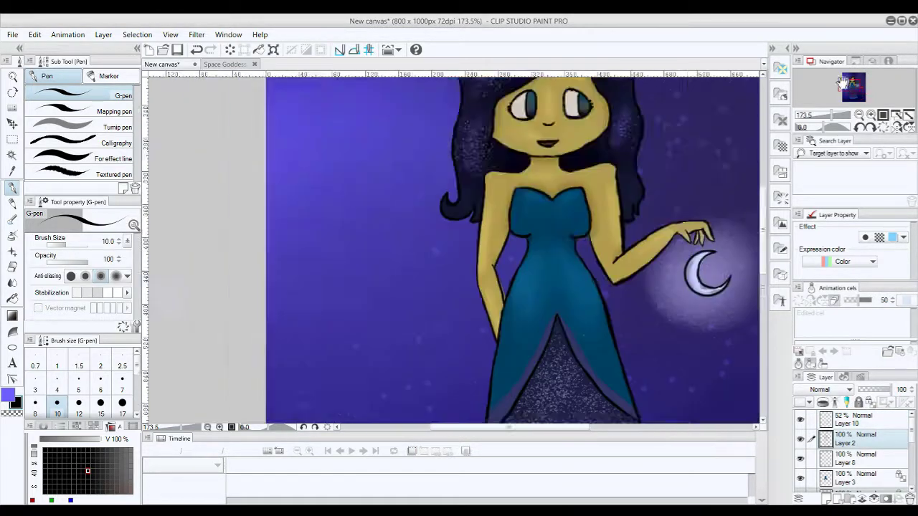
click(853, 420)
drag(886, 389, 883, 390)
scroll(430, 244, down, 5)
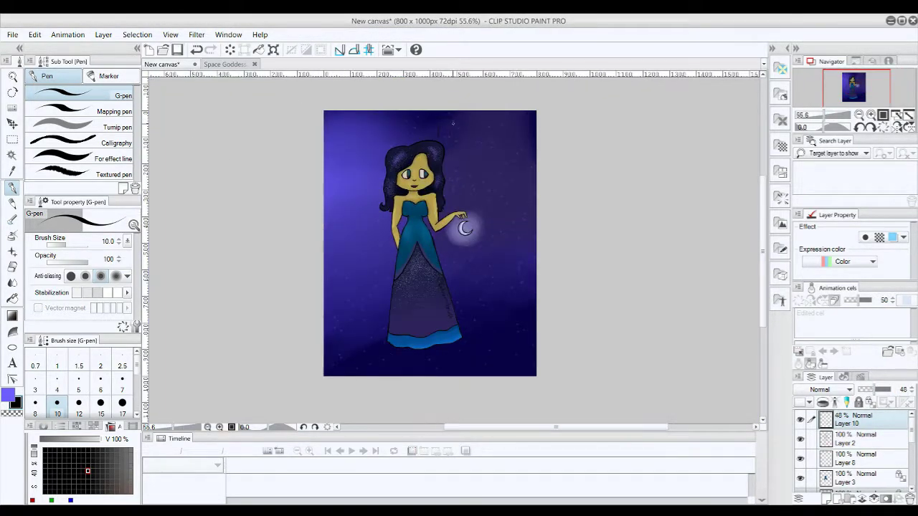
Step: Add a new top layer and handwrite "Thanks For Watching!" in black in the sky above the crescent moon
key(ctrl+shift+n)
scroll(453, 124, up, 5)
mouse_move(431, 101)
mouse_down()
mouse_move(495, 161)
mouse_move(523, 236)
mouse_move(573, 303)
mouse_move(667, 301)
mouse_up()
scroll(667, 301, down, 5)
Step: Handwrite the artist's tumblr handle and a second handle line in black below the crescent moon
scroll(474, 323, up, 6)
mouse_move(462, 216)
mouse_down()
mouse_move(535, 264)
mouse_move(596, 247)
mouse_up()
scroll(595, 247, right, 5)
mouse_move(344, 222)
mouse_down()
mouse_move(441, 241)
mouse_move(656, 251)
mouse_up()
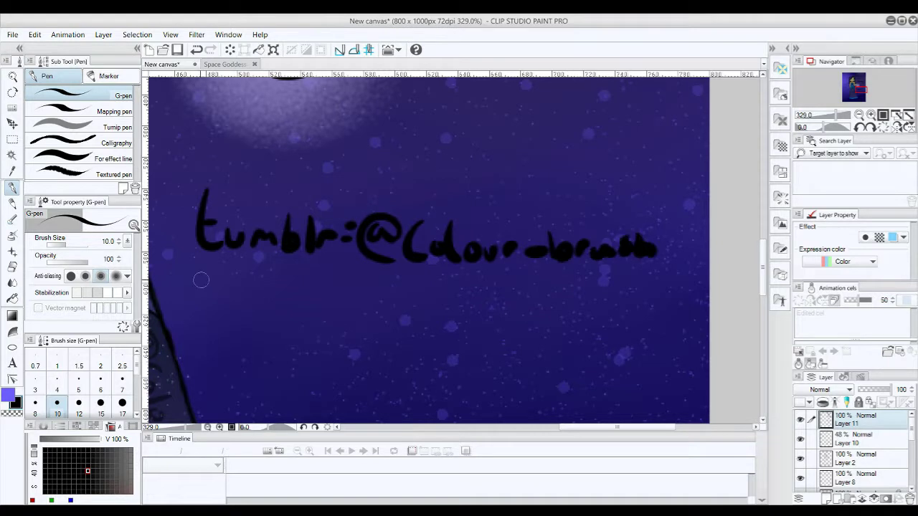
drag(197, 277, 336, 307)
drag(430, 310, 602, 315)
scroll(525, 261, down, 6)
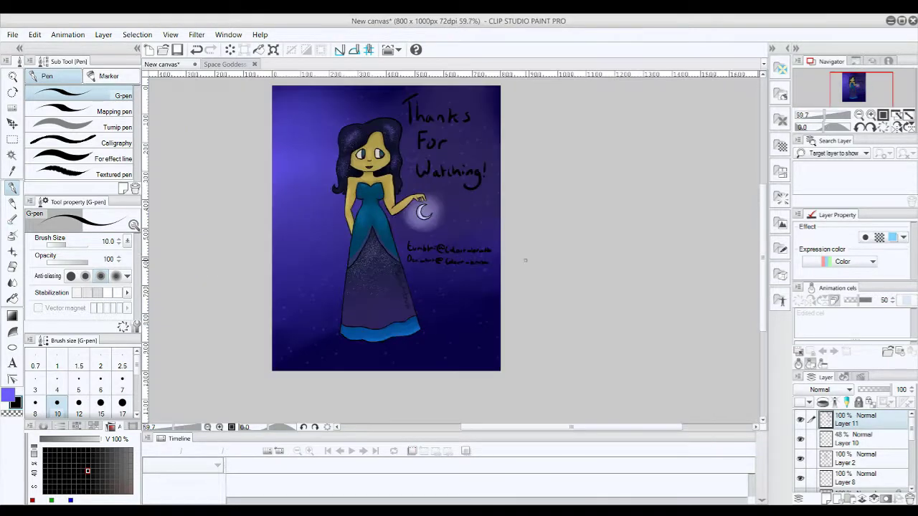